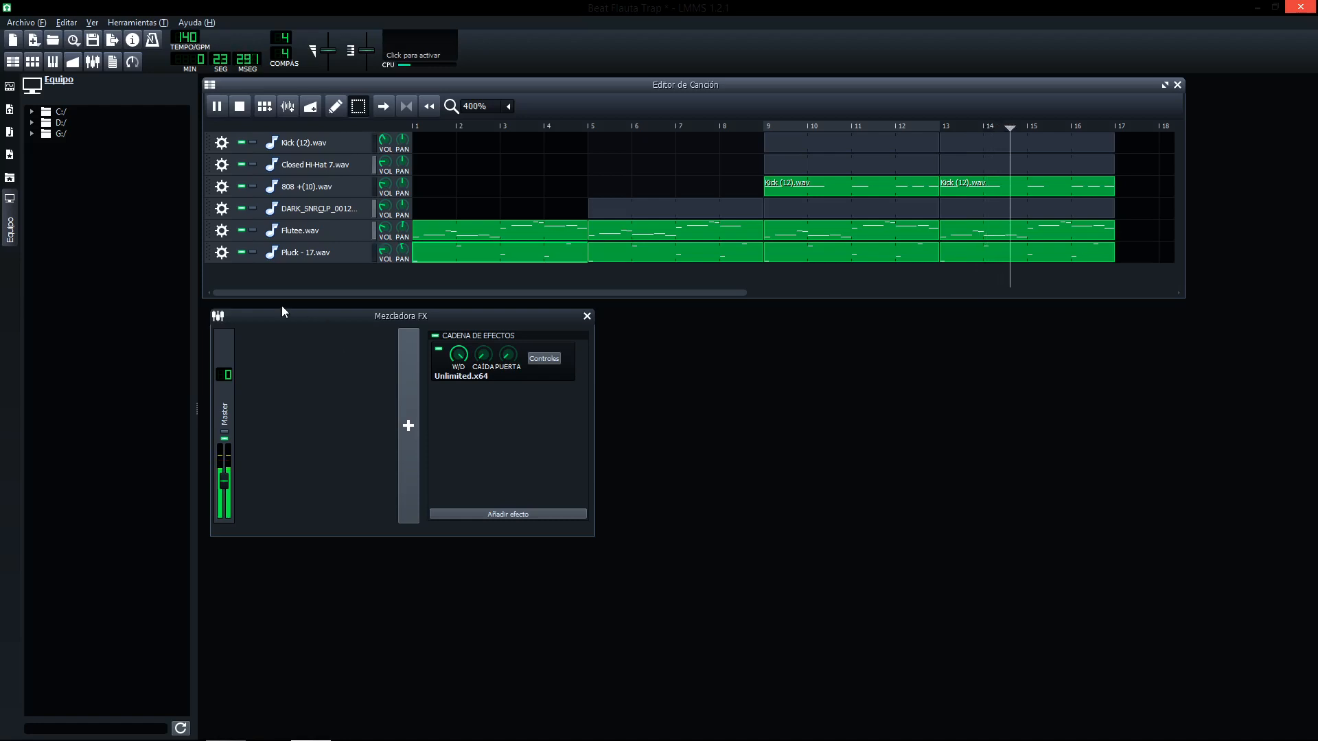
Step: Stop the song, place the playhead at bar 9 and turn on looping for bars 9 to 13
{"action": "left_click", "coordinate": [217, 106]}
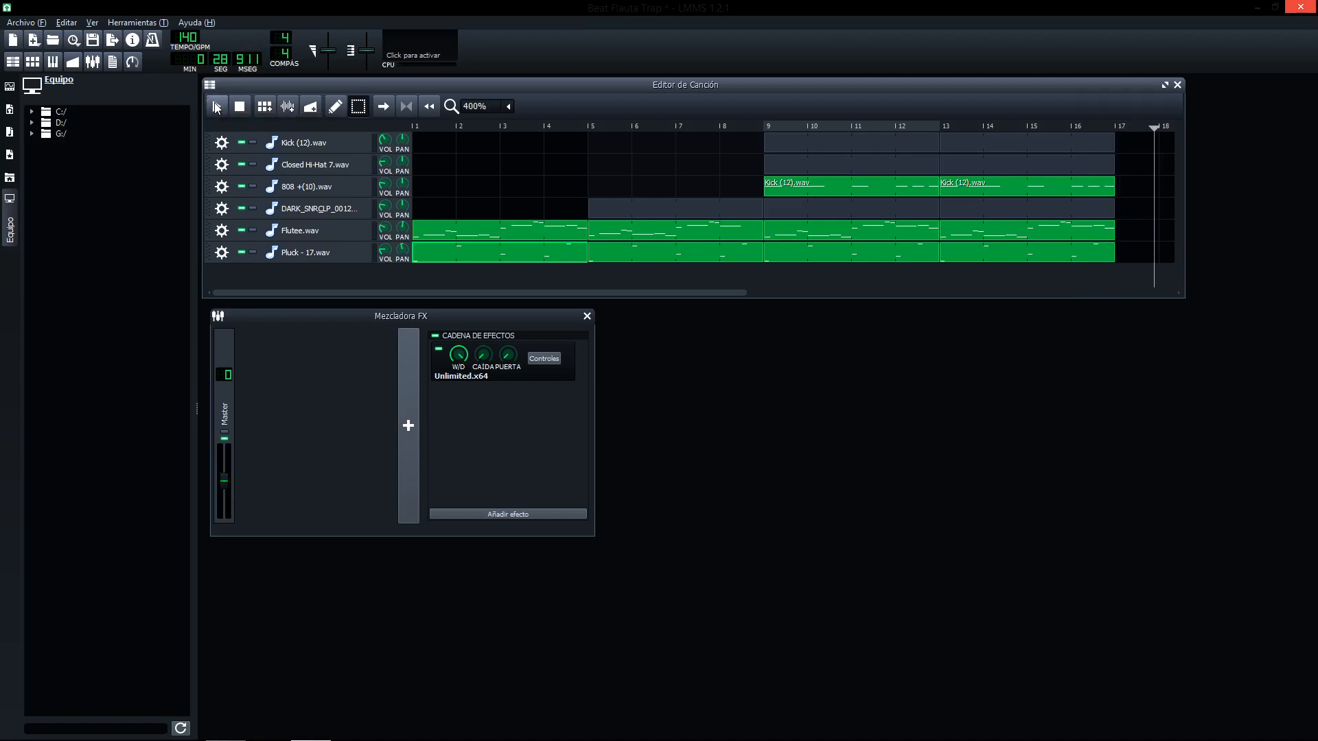
{"action": "left_click", "coordinate": [240, 107]}
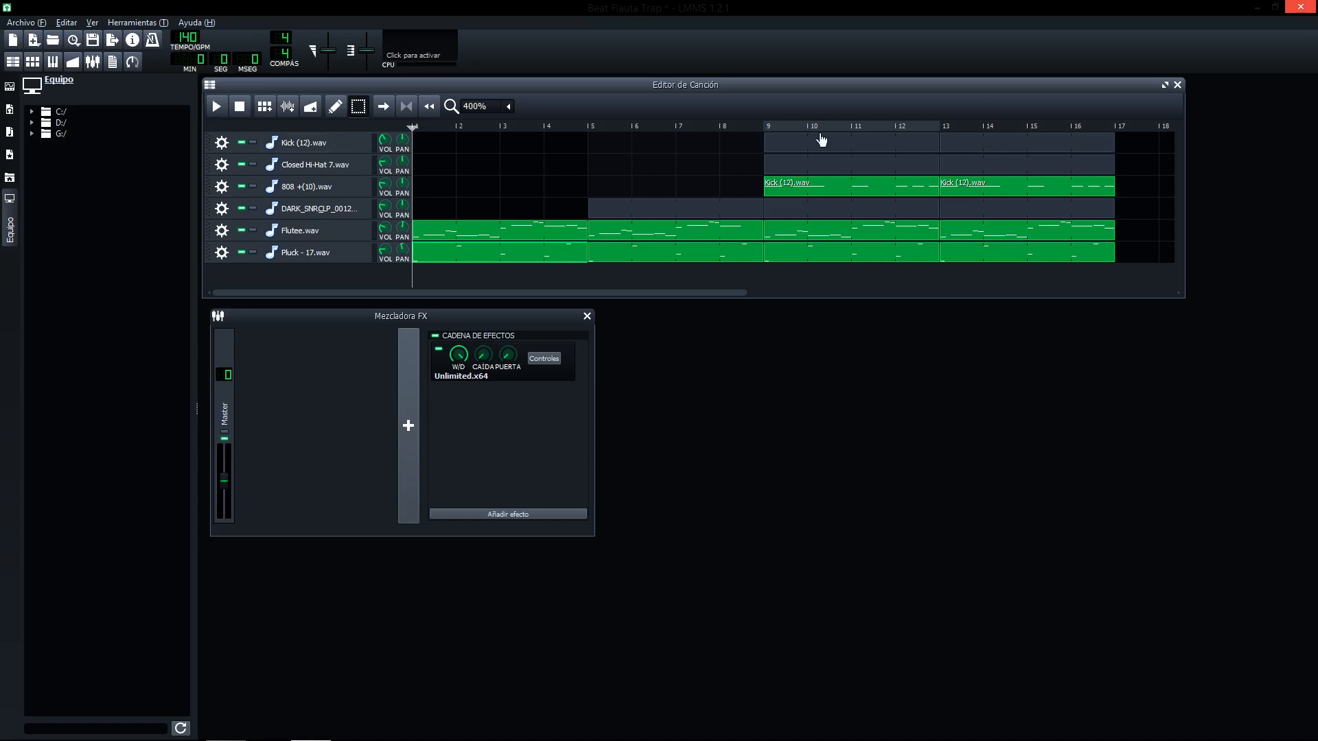
{"action": "left_click", "coordinate": [760, 125]}
{"action": "left_click", "coordinate": [406, 107]}
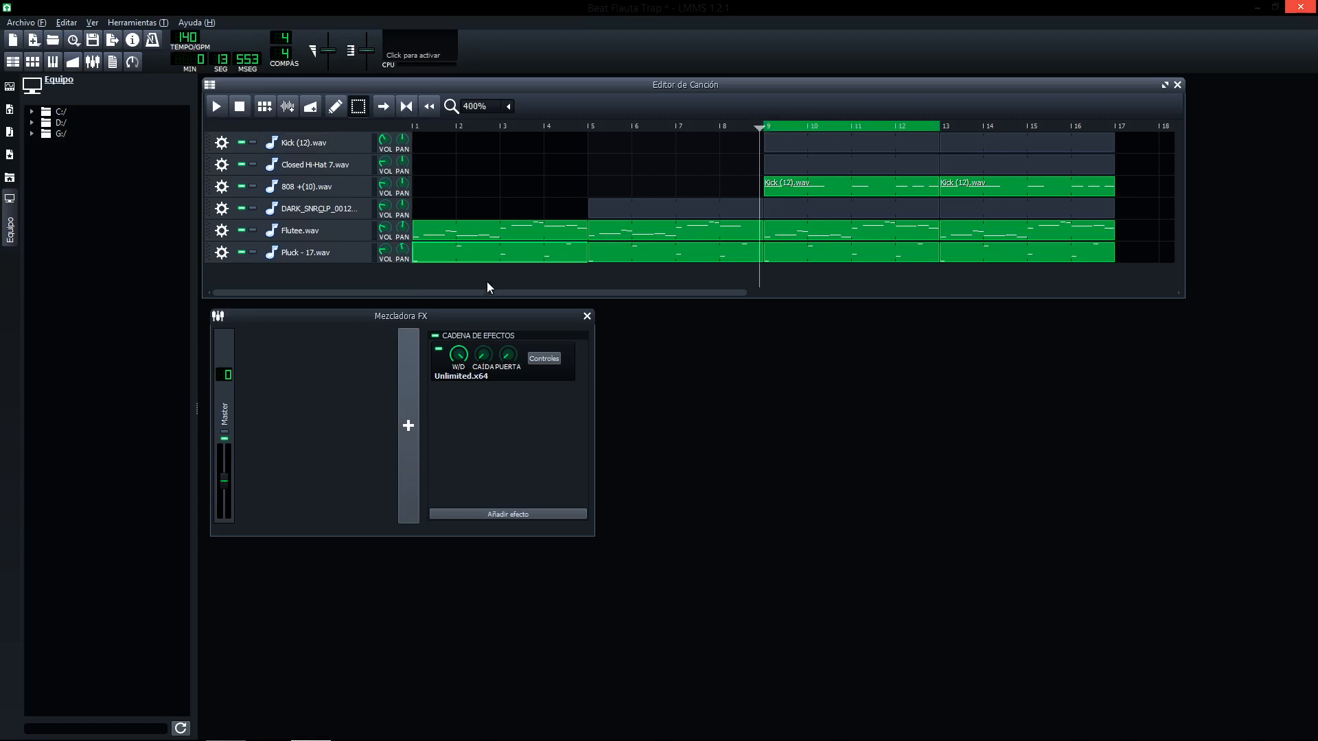
{"action": "left_click_drag", "start_coordinate": [487, 292], "coordinate": [537, 294]}
{"action": "scroll", "coordinate": [487, 107], "scroll_direction": "down", "scroll_amount": 2}
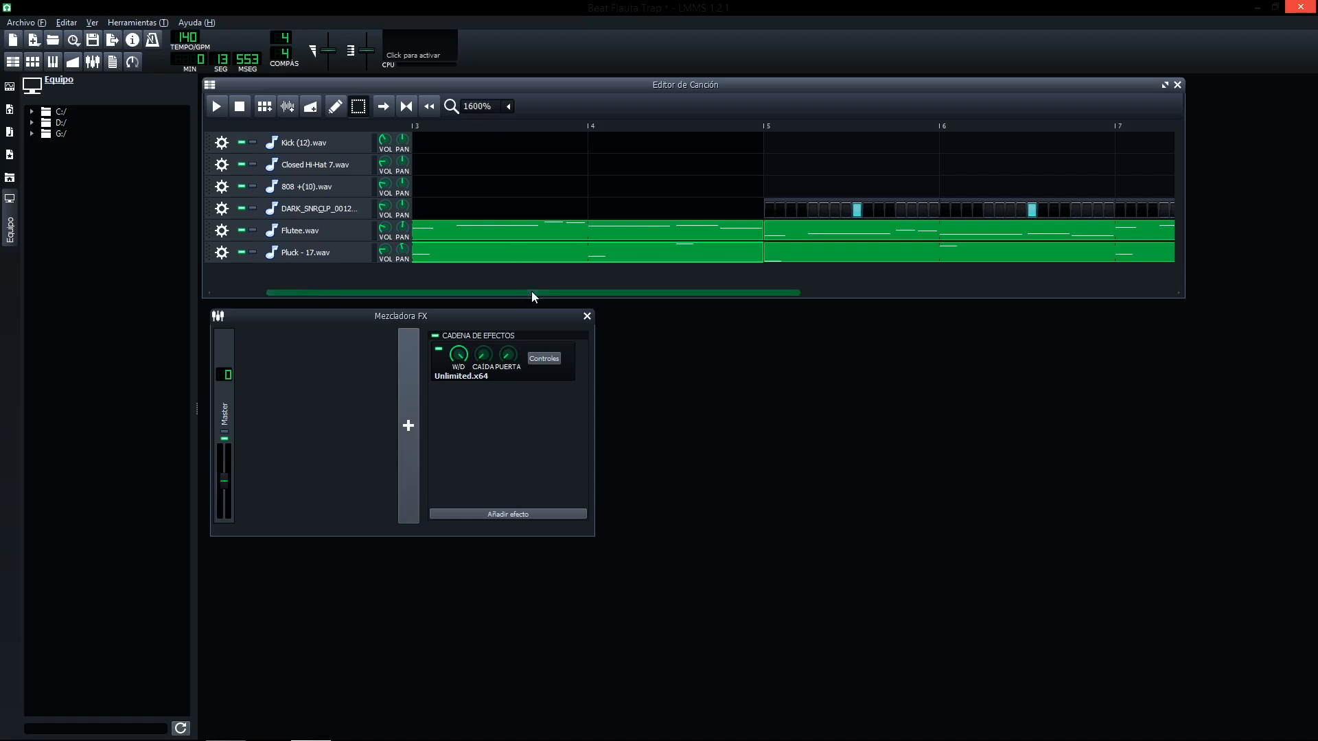
{"action": "left_click_drag", "start_coordinate": [531, 291], "coordinate": [696, 295]}
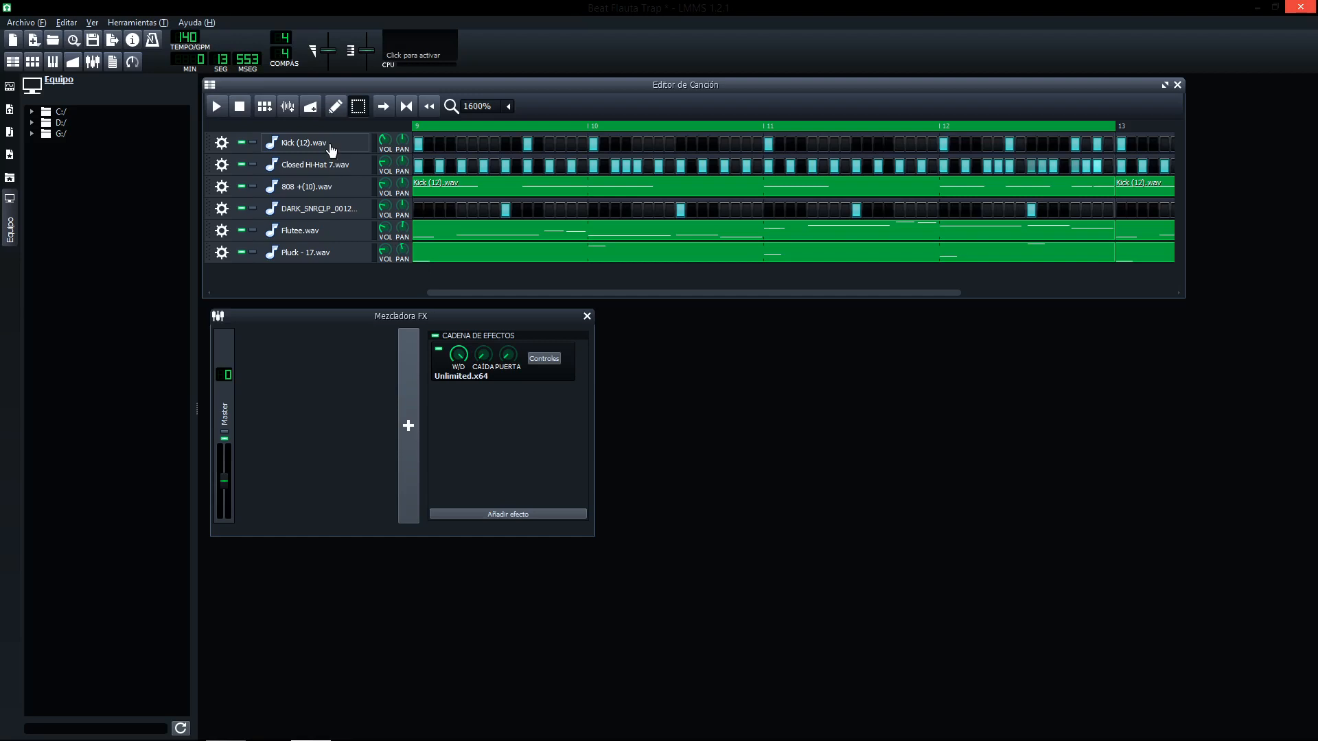
Step: Listen to the looped section with Kick (12).wav soloed, followed by Closed Hi-Hat 7.wav soloed, and pause playback
{"action": "left_click", "coordinate": [253, 143]}
{"action": "left_click", "coordinate": [217, 107]}
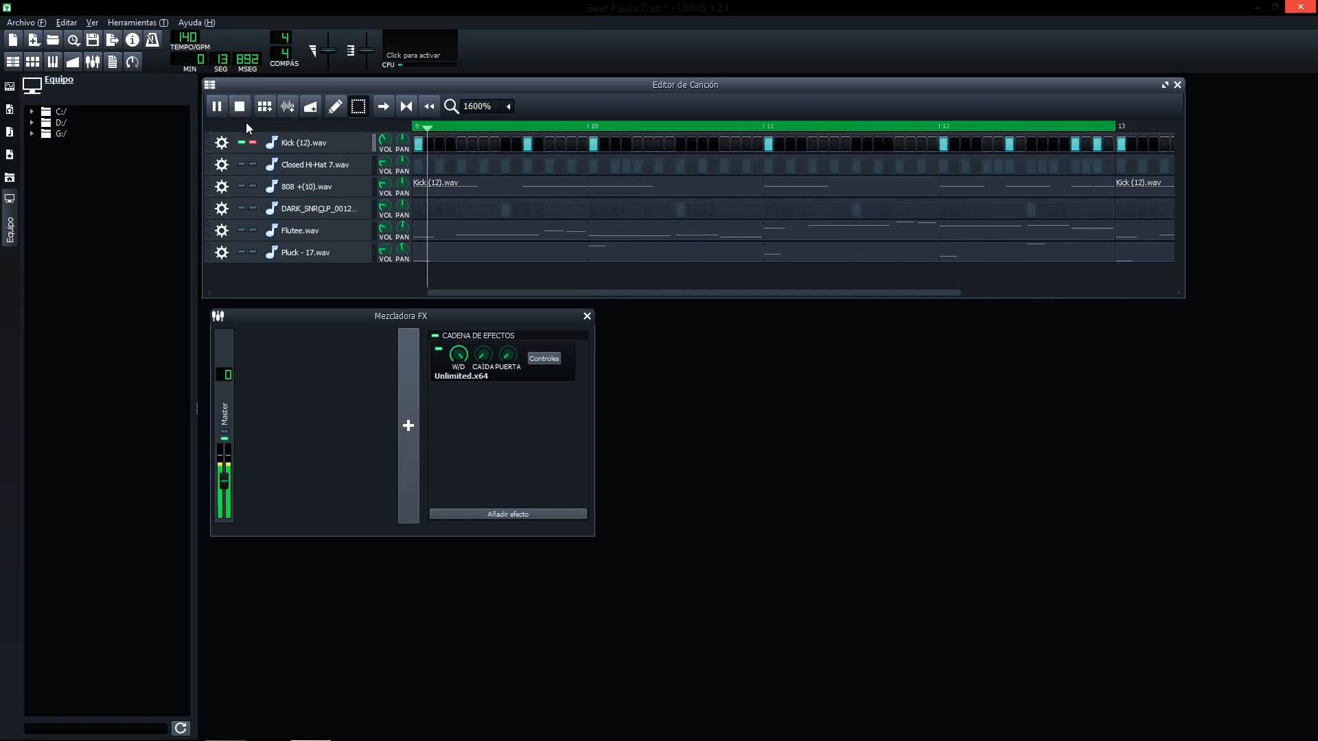
{"action": "left_click", "coordinate": [252, 164]}
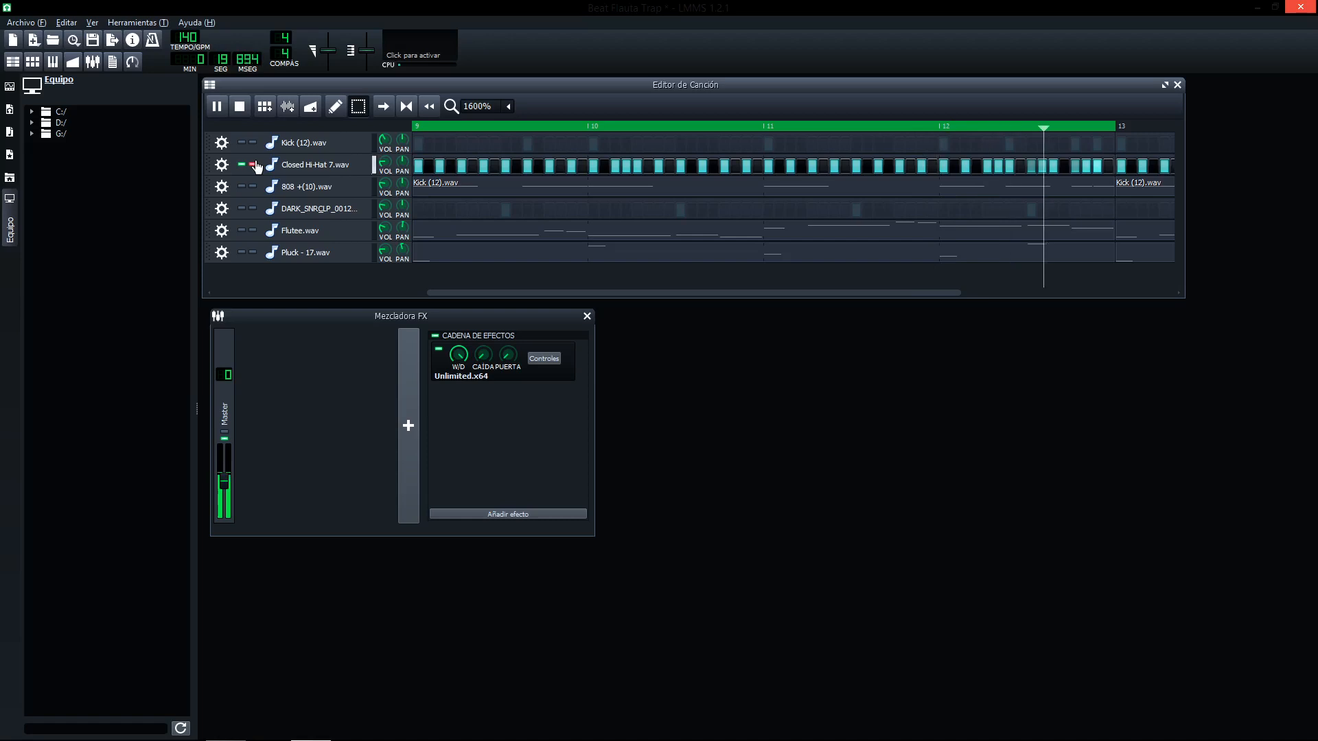
{"action": "left_click", "coordinate": [218, 107]}
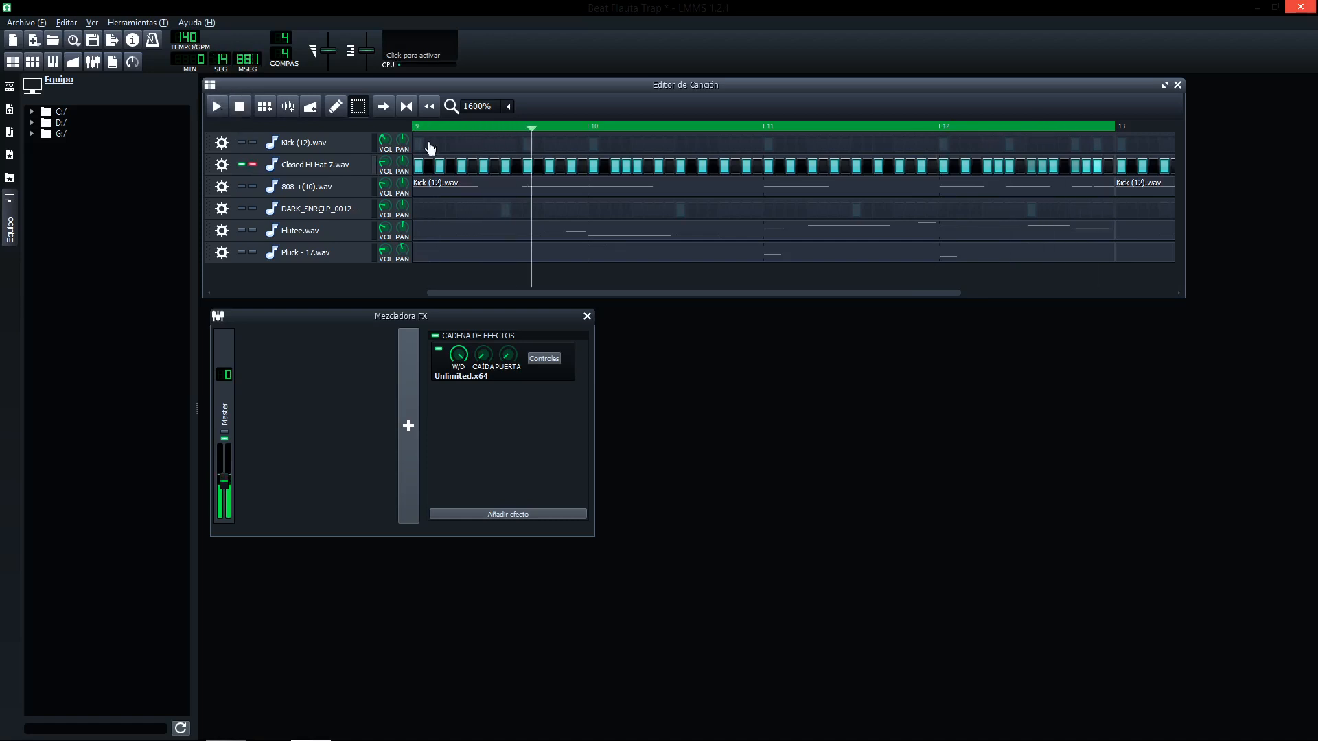
Step: Open the Closed Hi-Hat 7.wav pattern in the piano roll and play its fourth bar in a loop
{"action": "right_click", "coordinate": [963, 171]}
{"action": "left_click", "coordinate": [965, 181]}
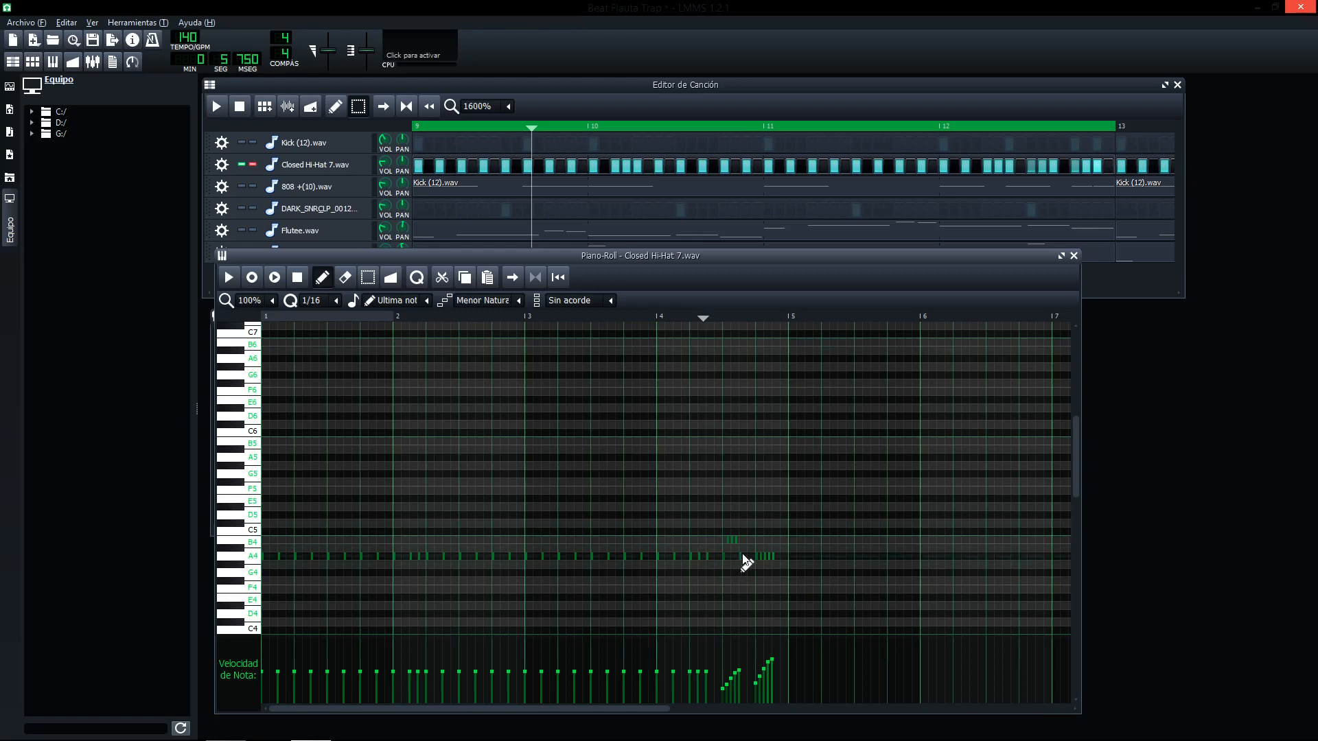
{"action": "scroll", "coordinate": [268, 305], "scroll_direction": "down", "scroll_amount": 2}
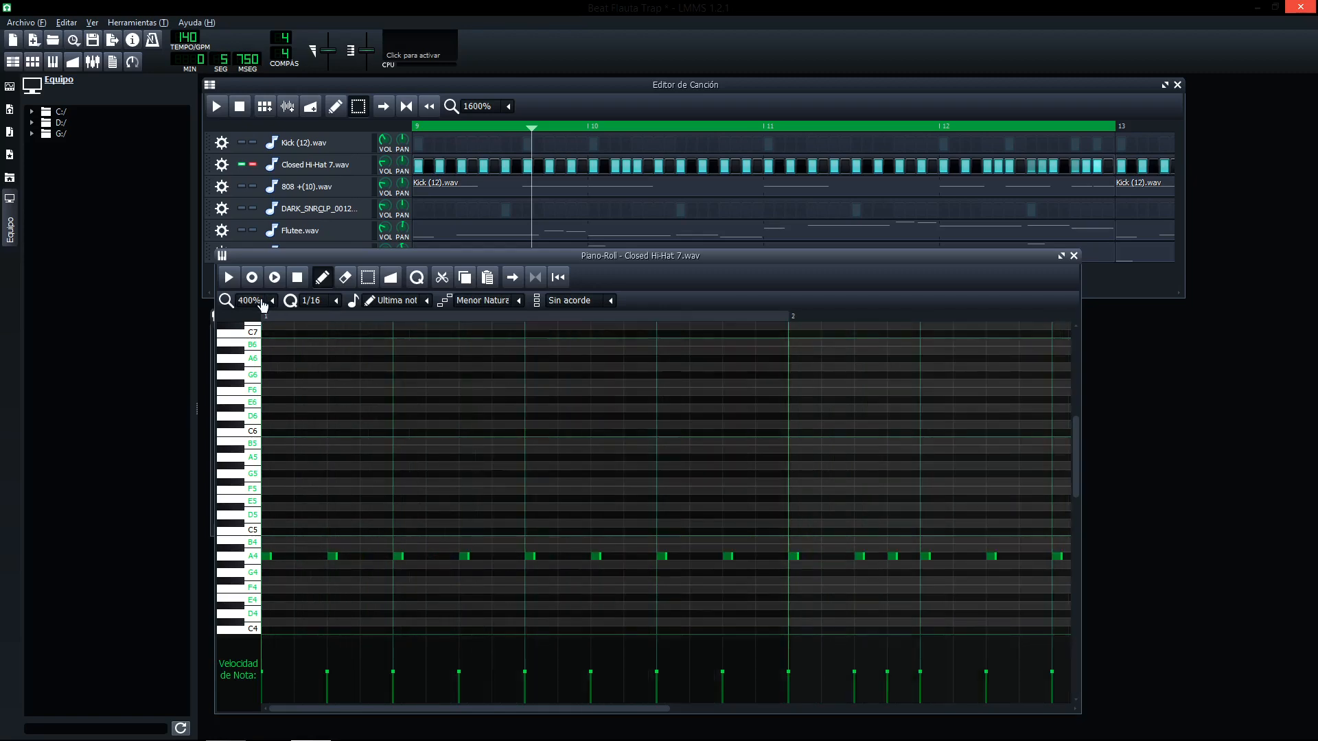
{"action": "left_click_drag", "start_coordinate": [618, 709], "coordinate": [905, 714]}
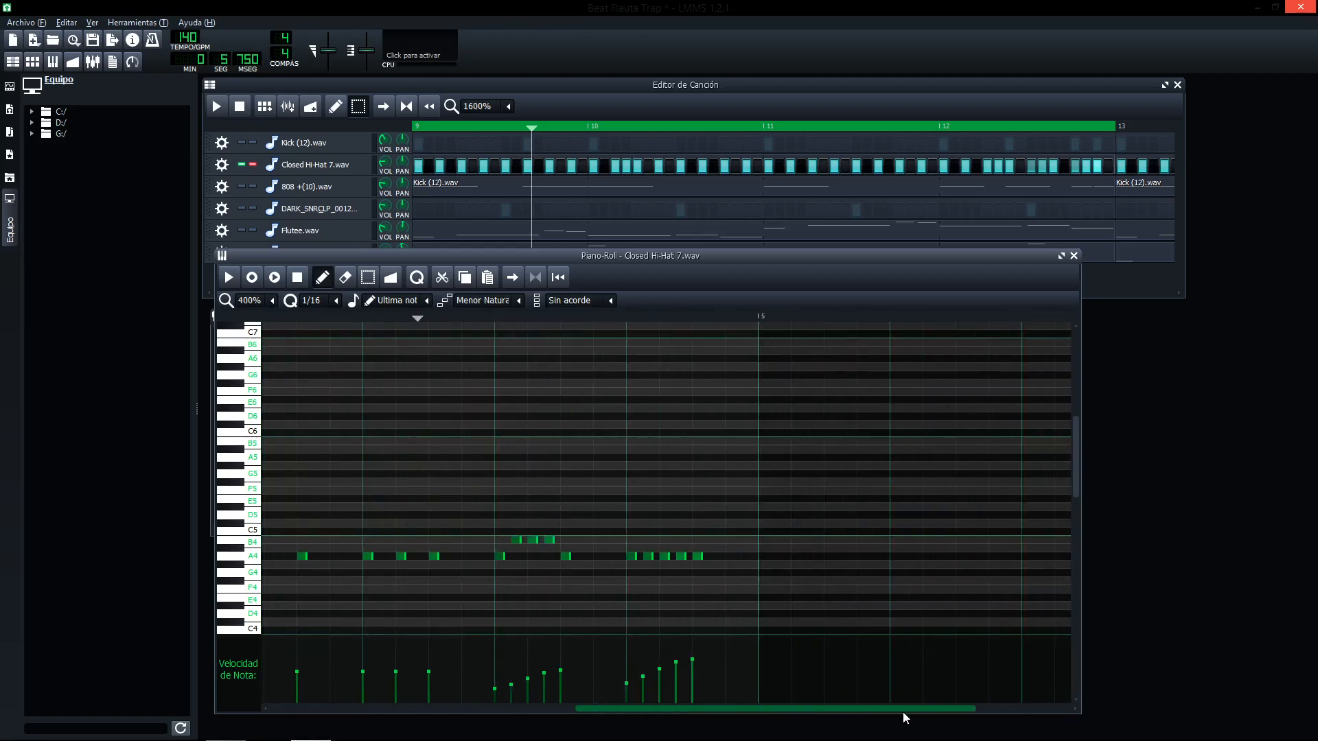
{"action": "right_click", "coordinate": [528, 316]}
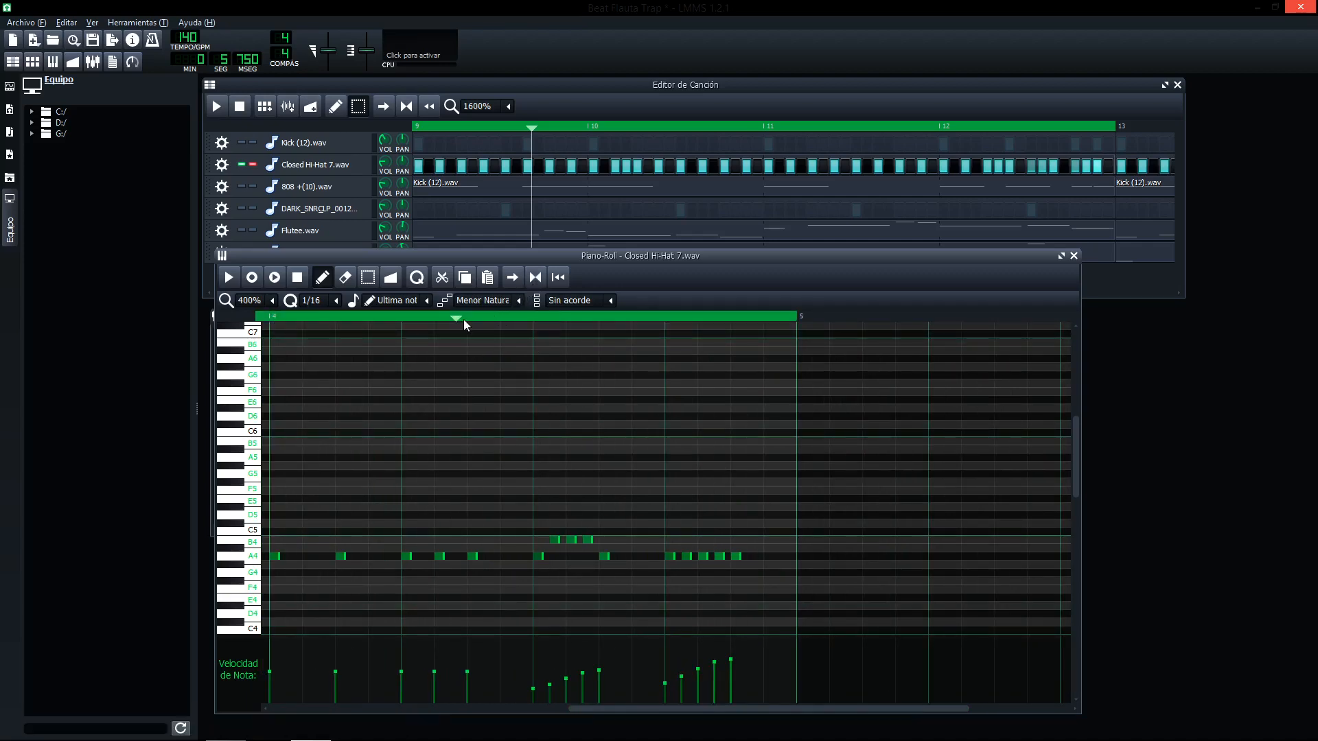
{"action": "key", "text": "space"}
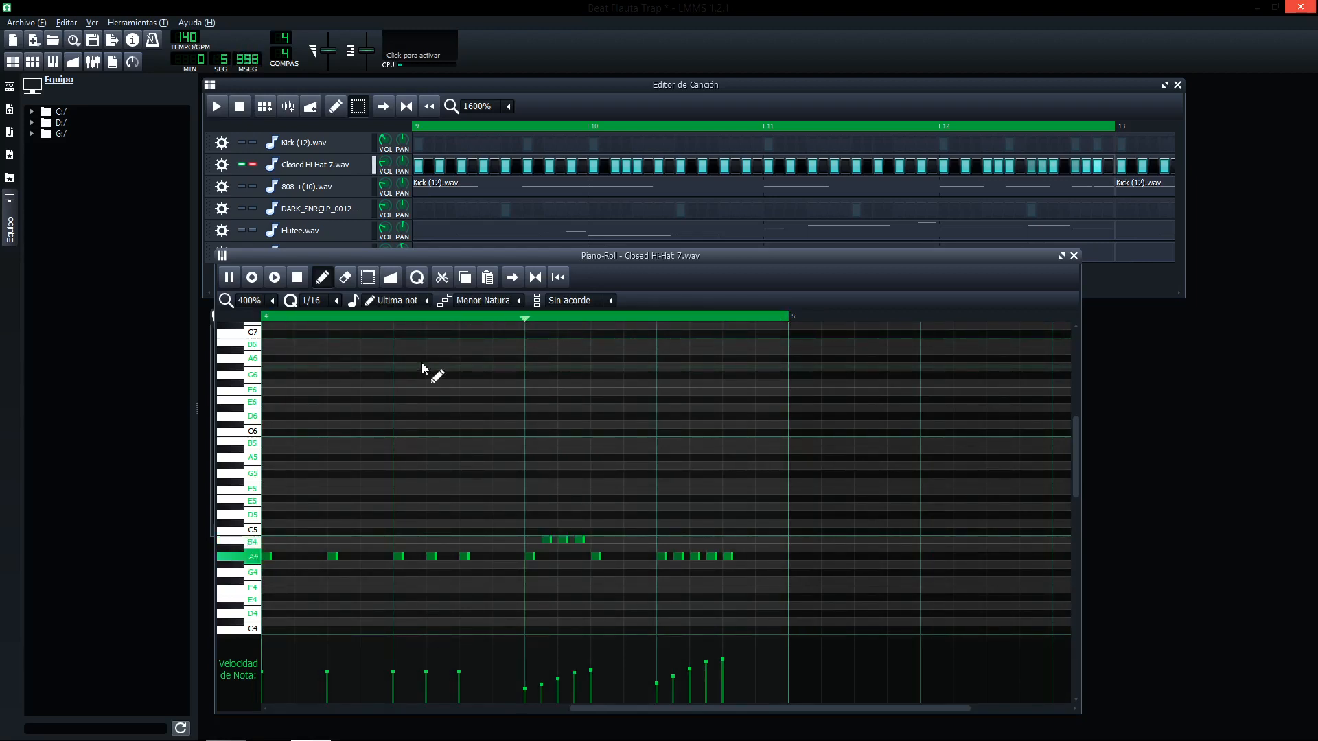
Step: Set the piano roll quantization to 1/32 and stop the pattern playback
{"action": "left_click", "coordinate": [336, 300]}
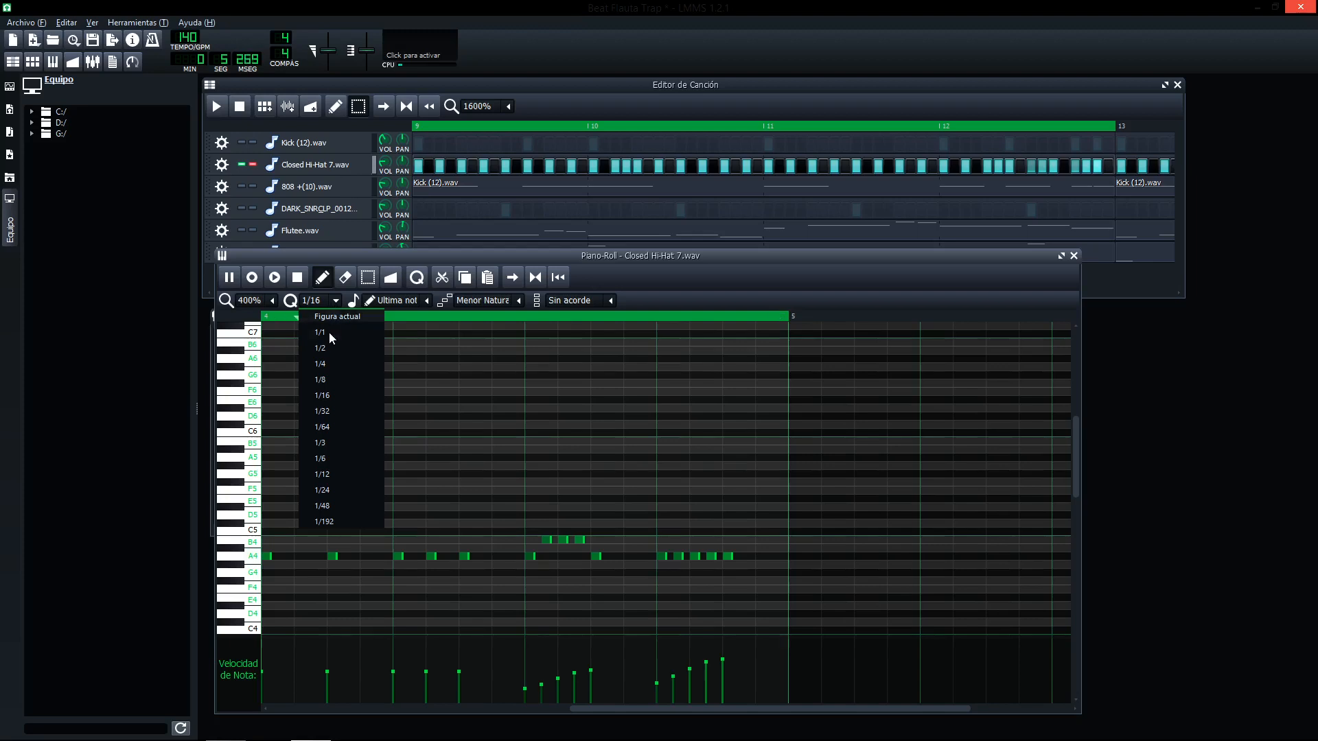
{"action": "left_click", "coordinate": [331, 411]}
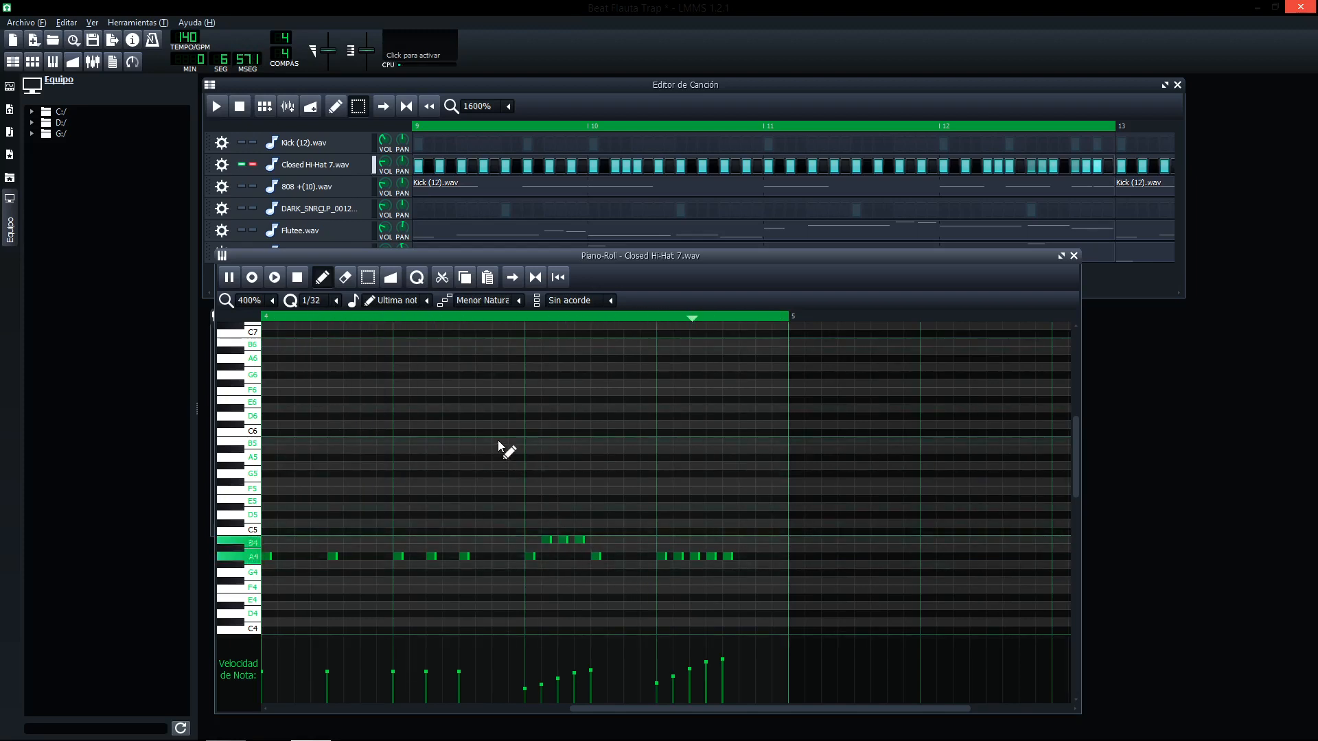
{"action": "key", "text": "space"}
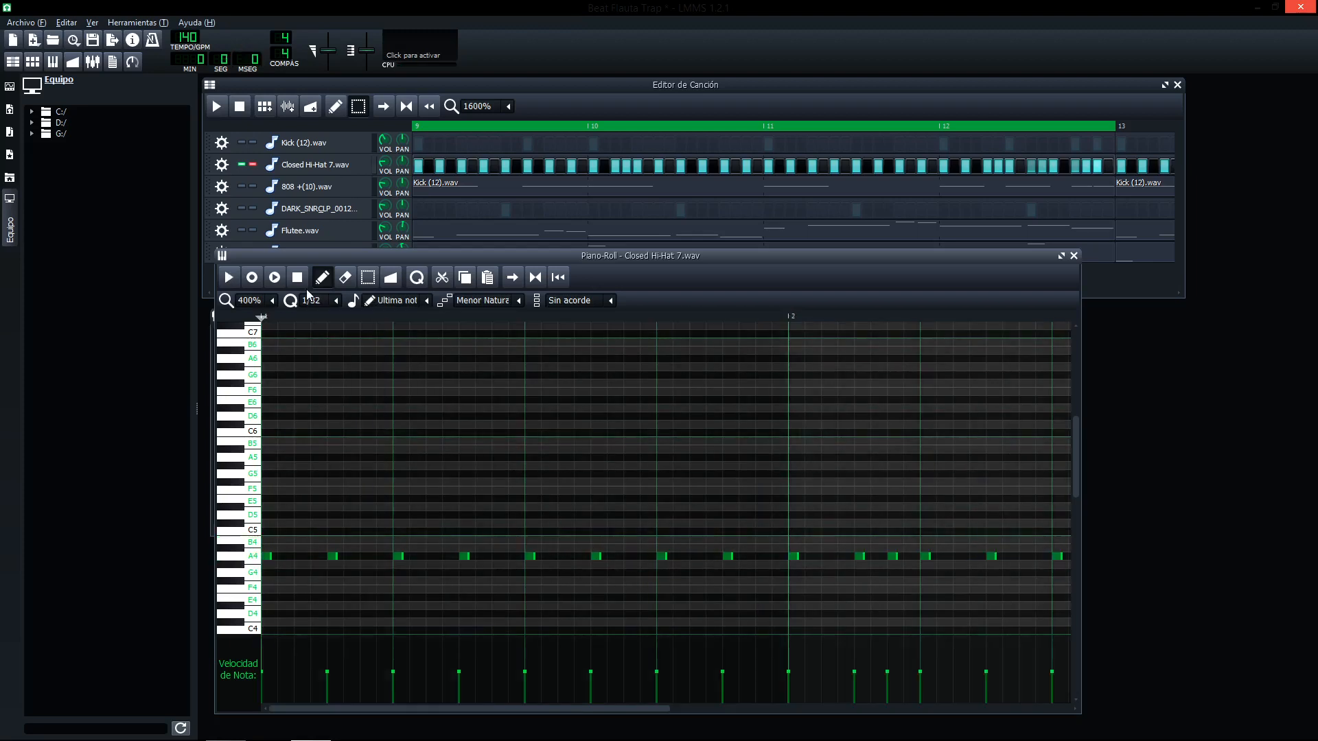
Step: Set the piano roll quantization back to 1/16 and close the hi-hat pattern
{"action": "left_click", "coordinate": [336, 302]}
{"action": "left_click", "coordinate": [328, 395]}
{"action": "left_click", "coordinate": [1074, 256]}
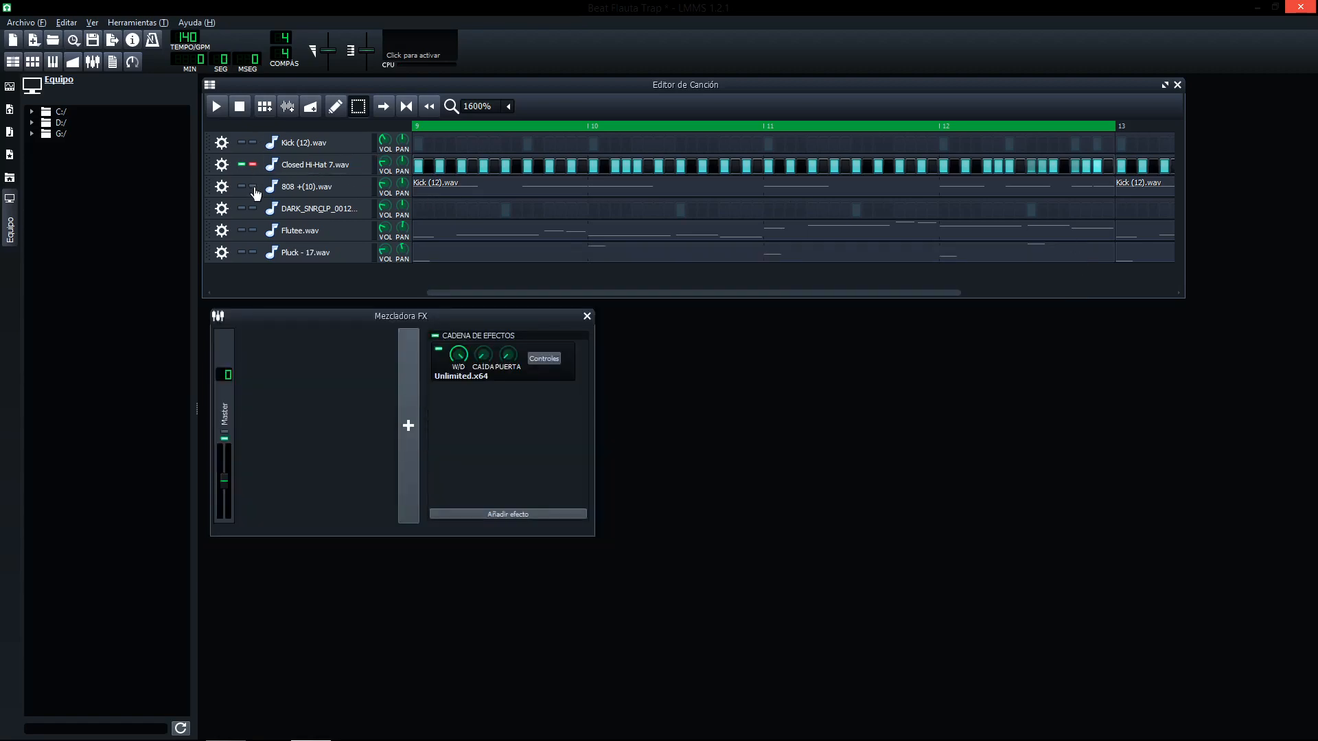
Step: Solo the 808 track and play the loop, unmuting the kick and closed hi-hat tracks alongside it
{"action": "left_click", "coordinate": [252, 186]}
{"action": "left_click", "coordinate": [224, 111]}
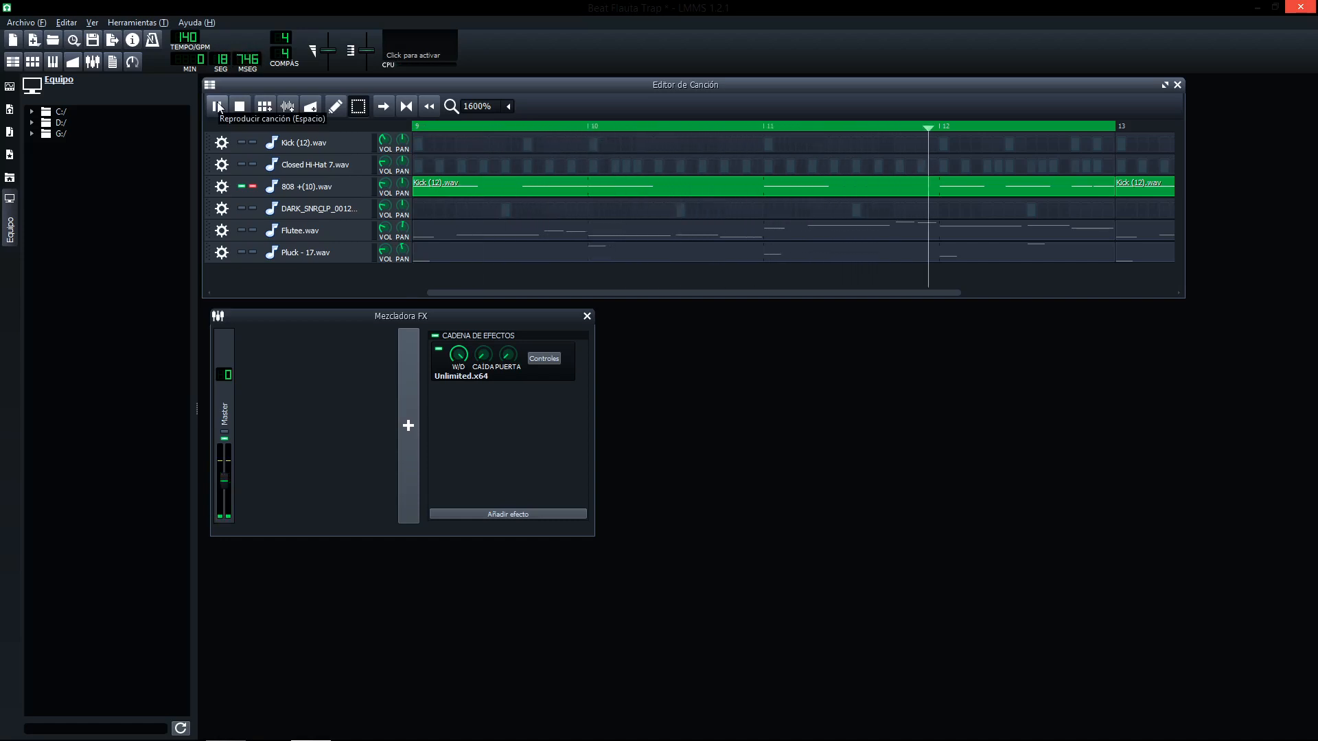
{"action": "left_click", "coordinate": [242, 143]}
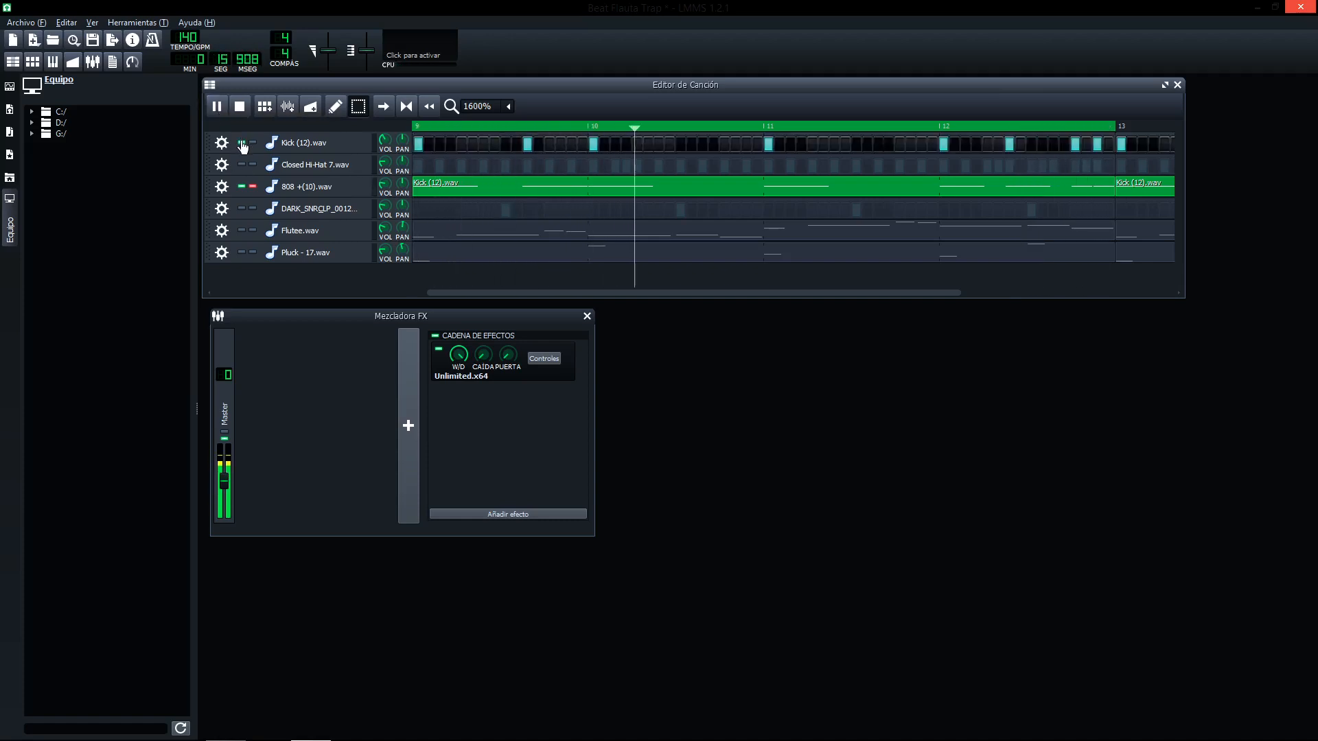
{"action": "left_click", "coordinate": [242, 164]}
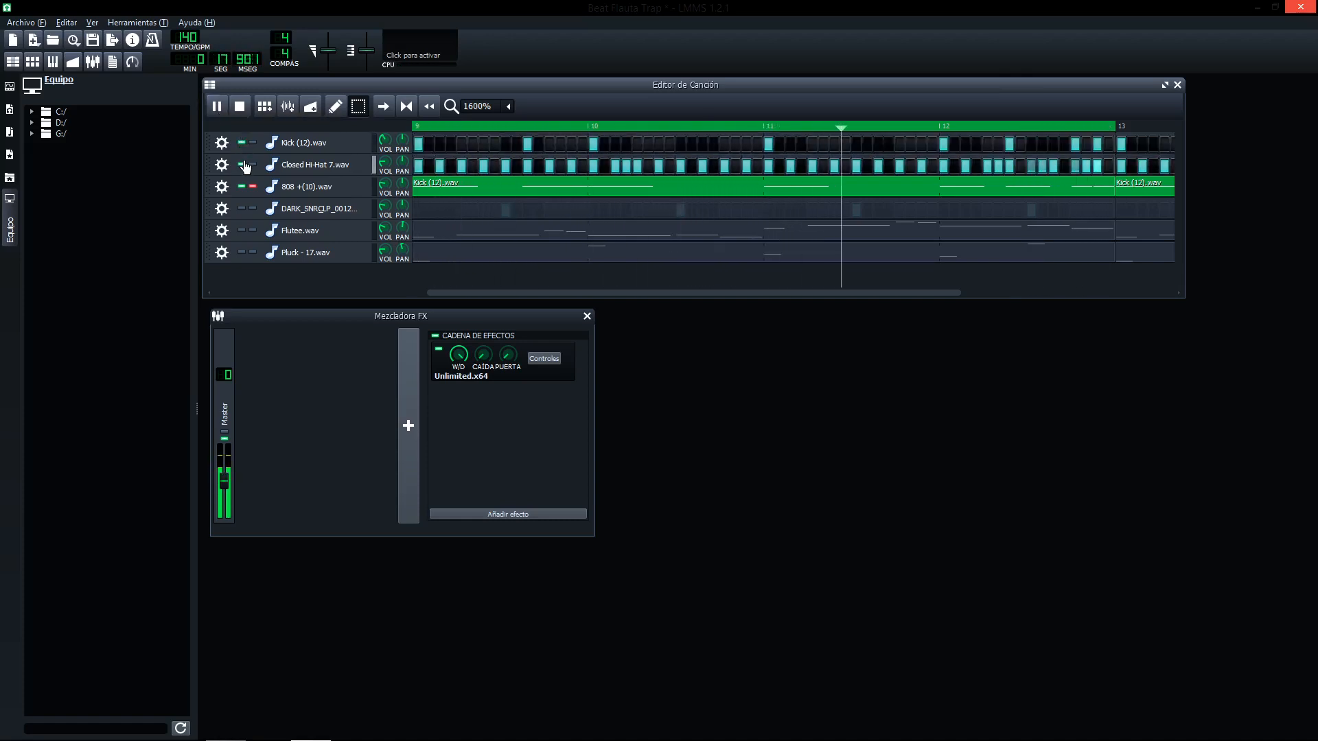
Step: Solo the DARK_SNRCLP snare track, bring in the kick, hi-hat and 808 one by one, and pause playback
{"action": "left_click", "coordinate": [254, 209]}
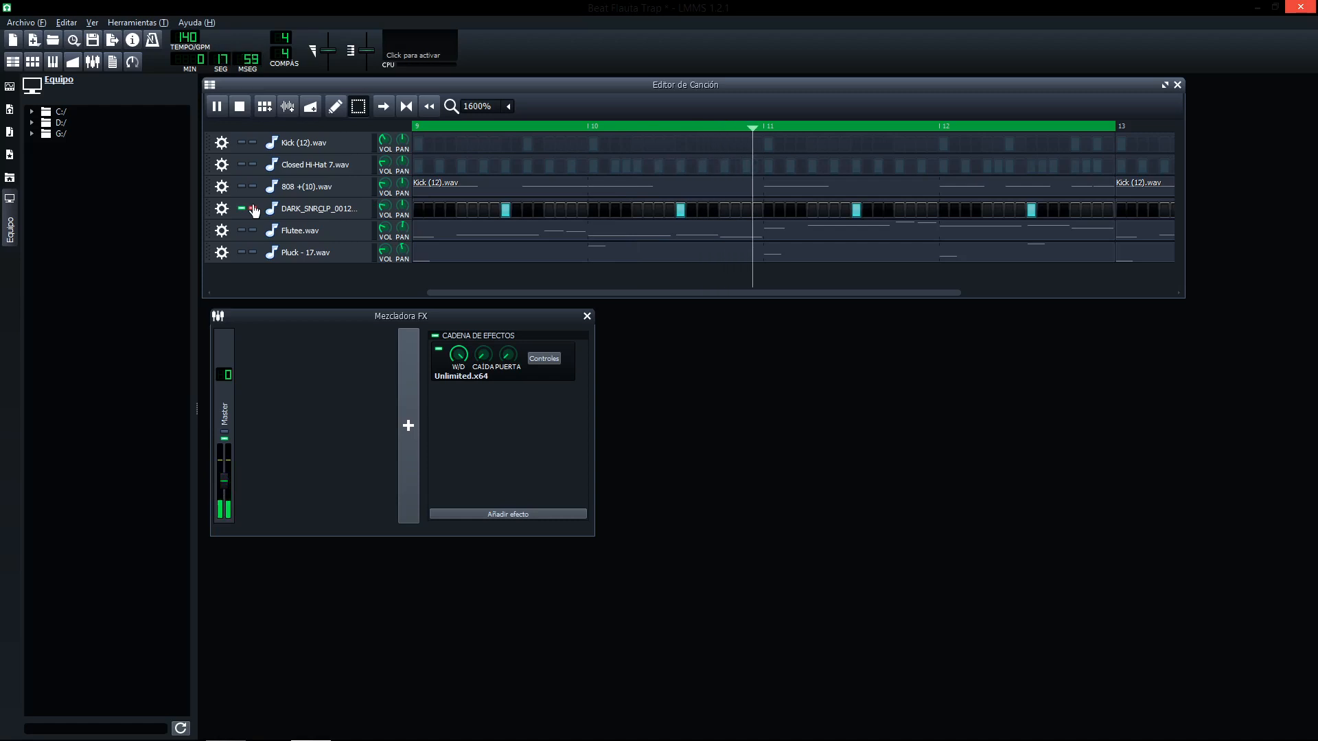
{"action": "left_click", "coordinate": [241, 142]}
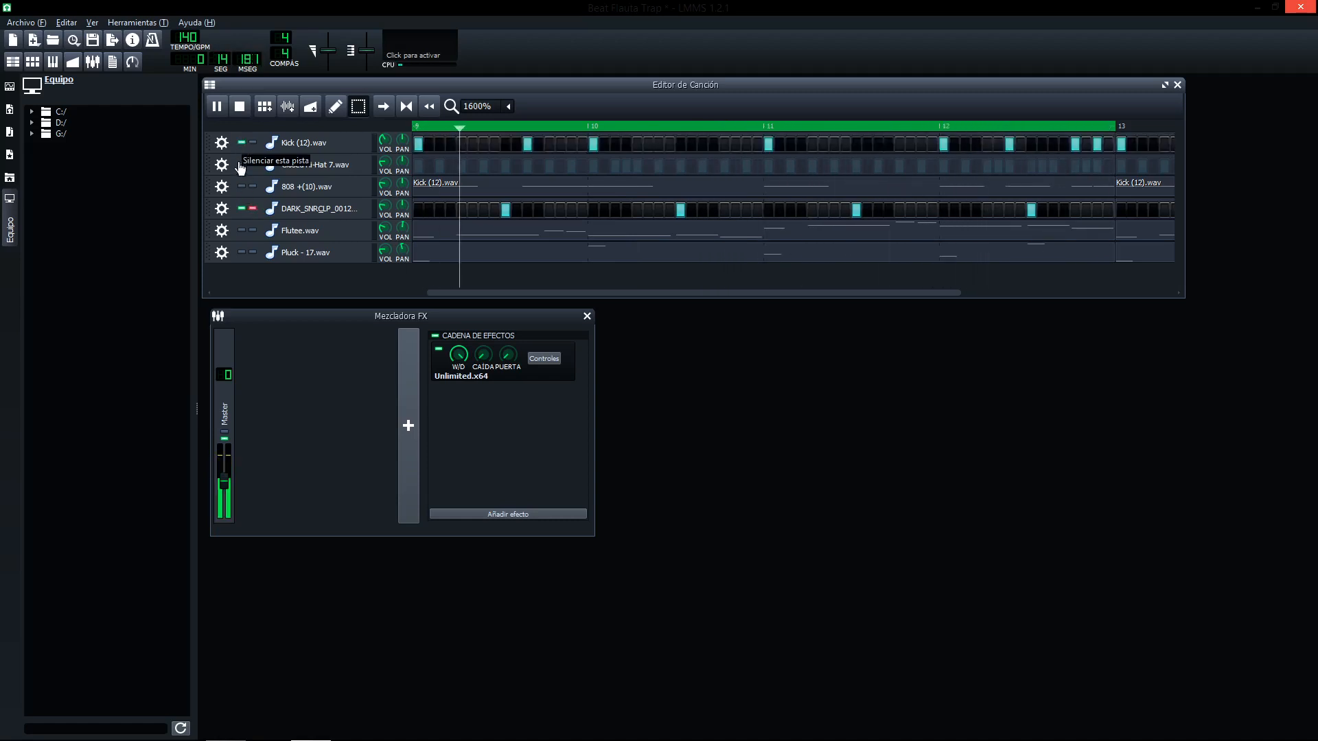
{"action": "left_click", "coordinate": [241, 165]}
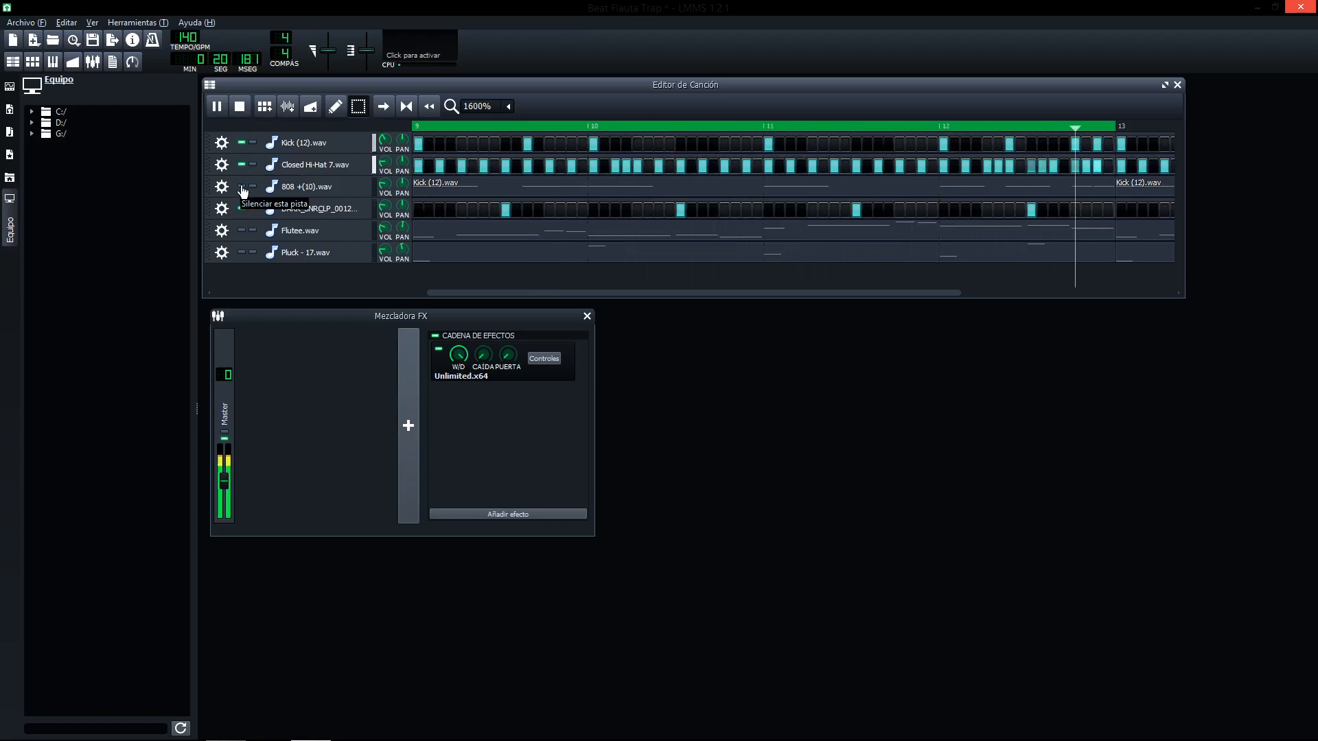
{"action": "left_click", "coordinate": [242, 186]}
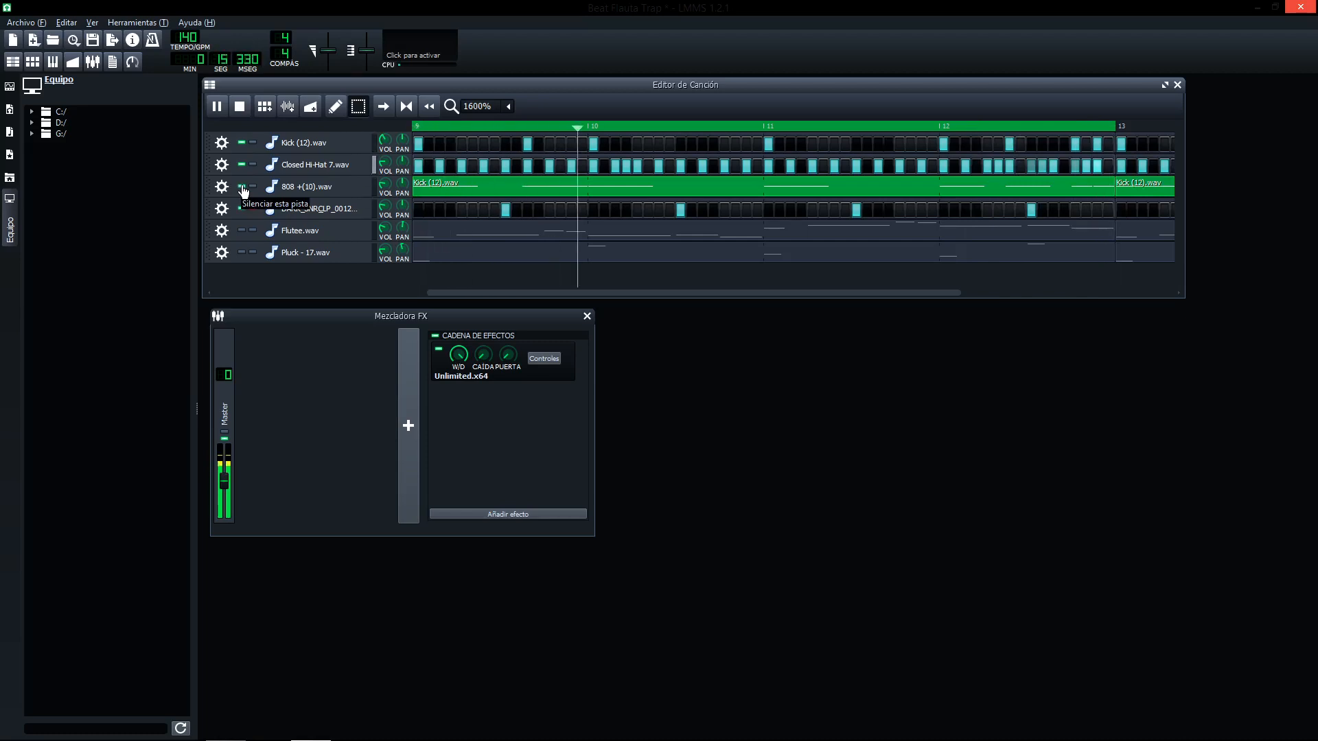
{"action": "left_click", "coordinate": [218, 108]}
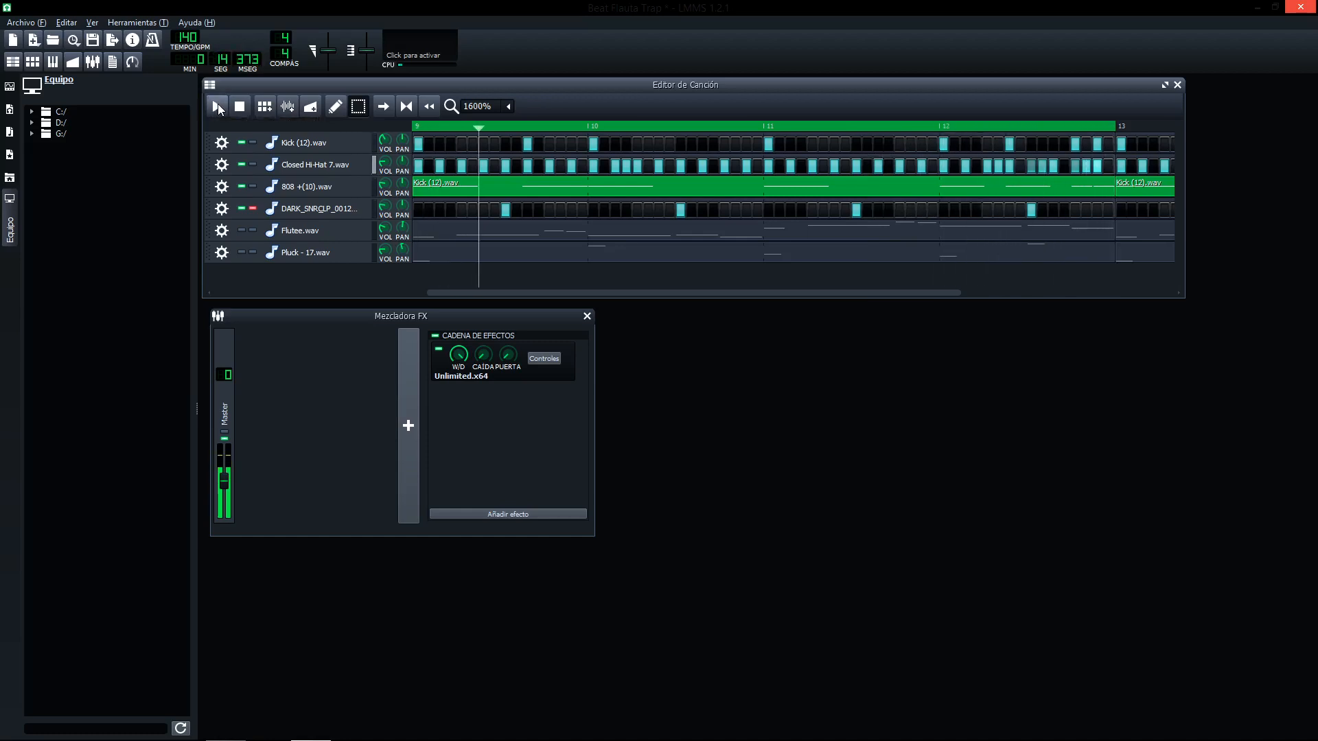
Step: Solo Flutee.wav instead of the snare and open its pattern in the piano roll, checking the available scales
{"action": "left_click", "coordinate": [253, 208]}
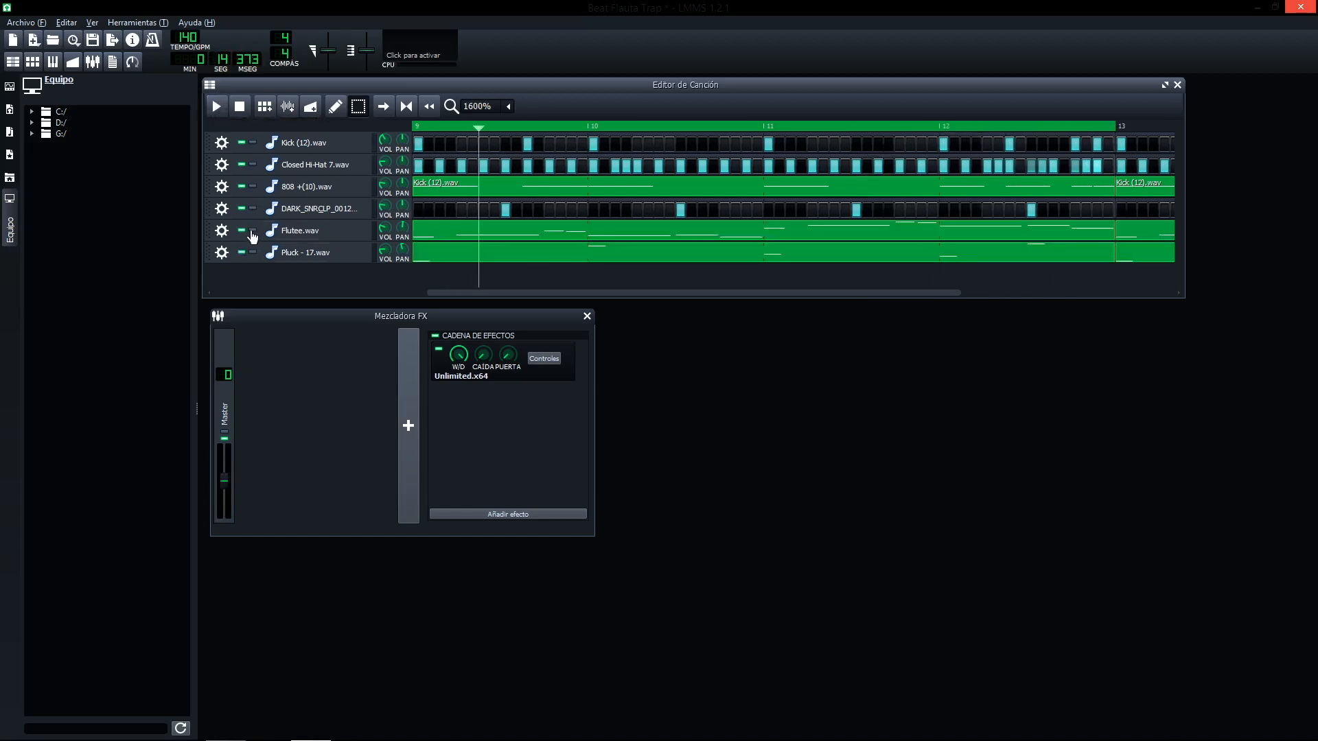
{"action": "left_click", "coordinate": [253, 230]}
{"action": "right_click", "coordinate": [472, 235]}
{"action": "left_click", "coordinate": [482, 239]}
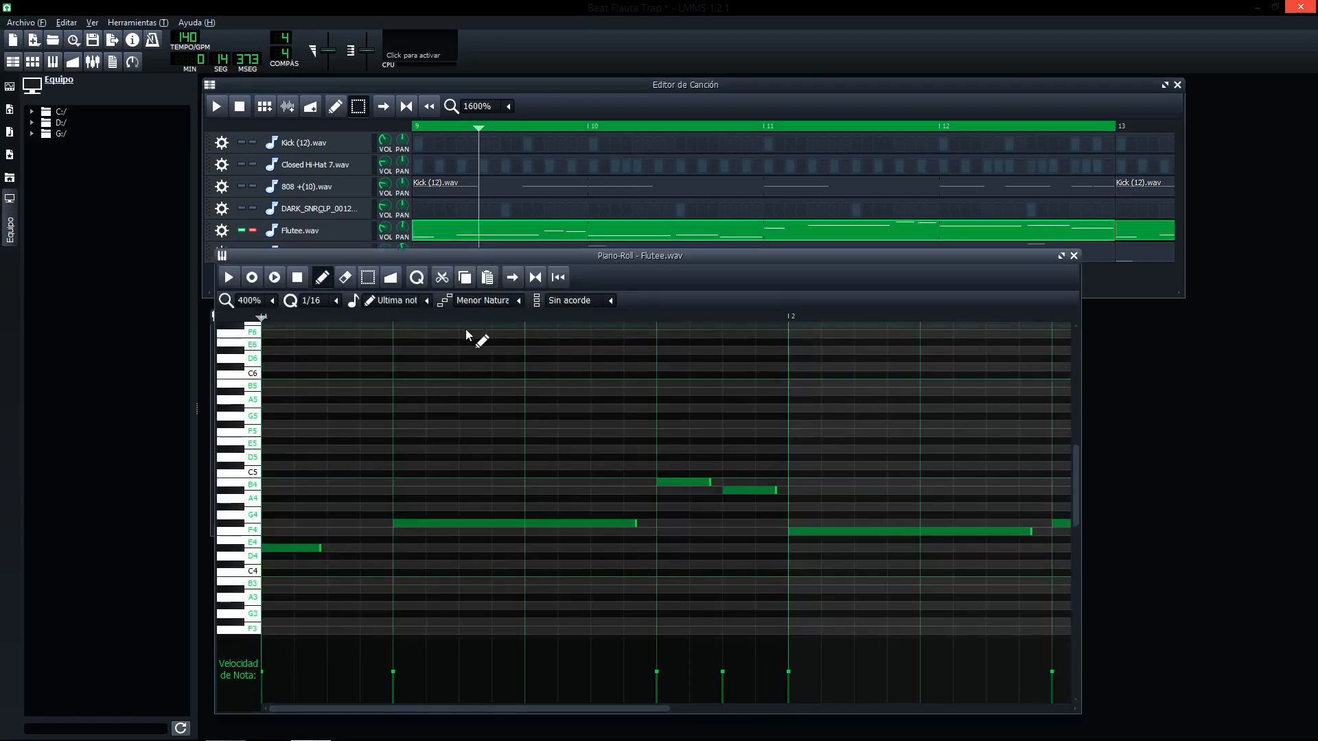
{"action": "left_click", "coordinate": [520, 302]}
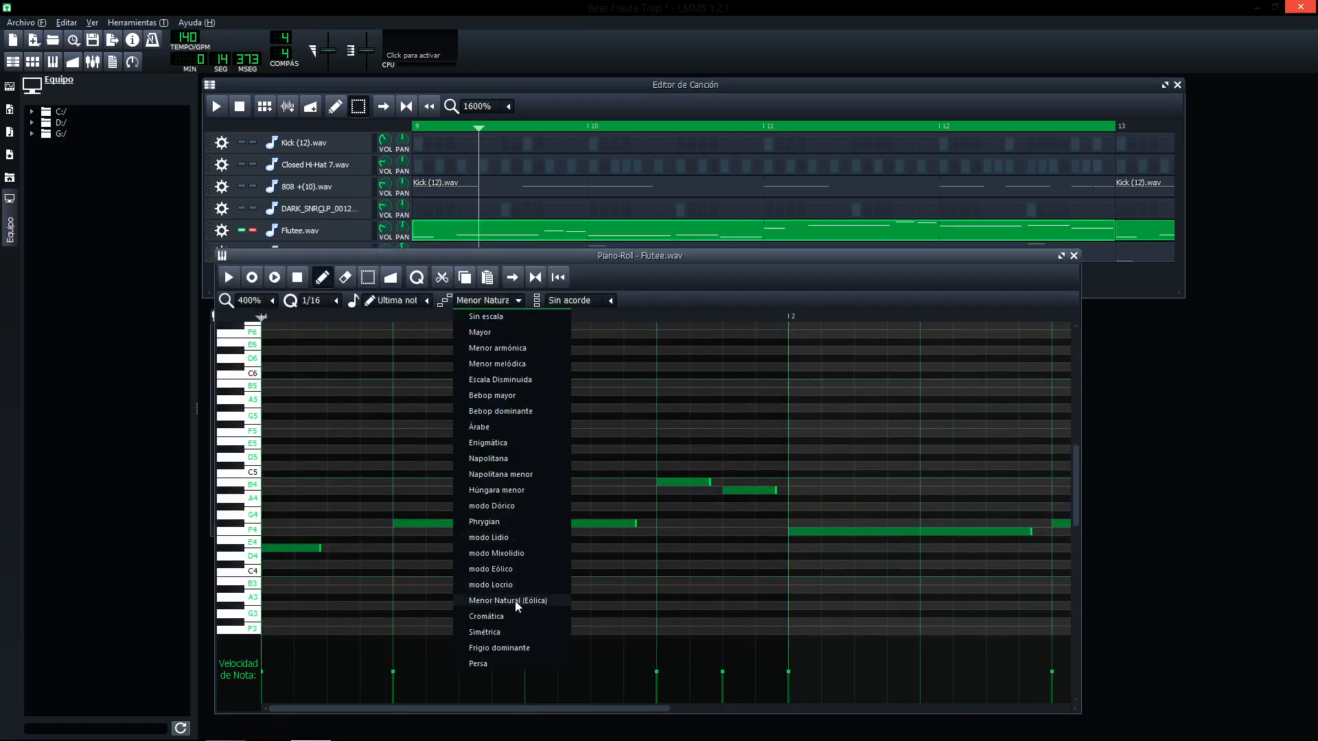
{"action": "left_click", "coordinate": [657, 261]}
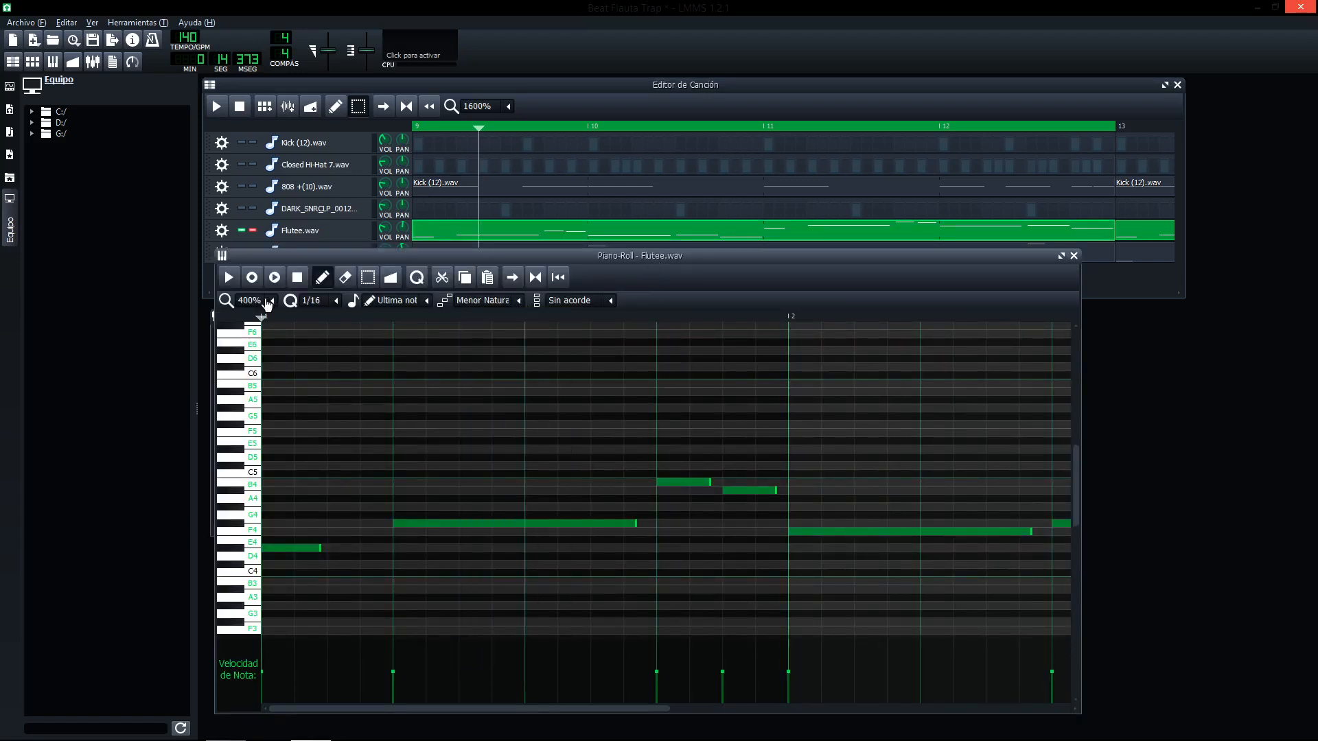
Step: Play the whole Flutee.wav melody from its first bar without looping, and close the piano roll
{"action": "scroll", "coordinate": [267, 304], "scroll_direction": "up", "scroll_amount": 2}
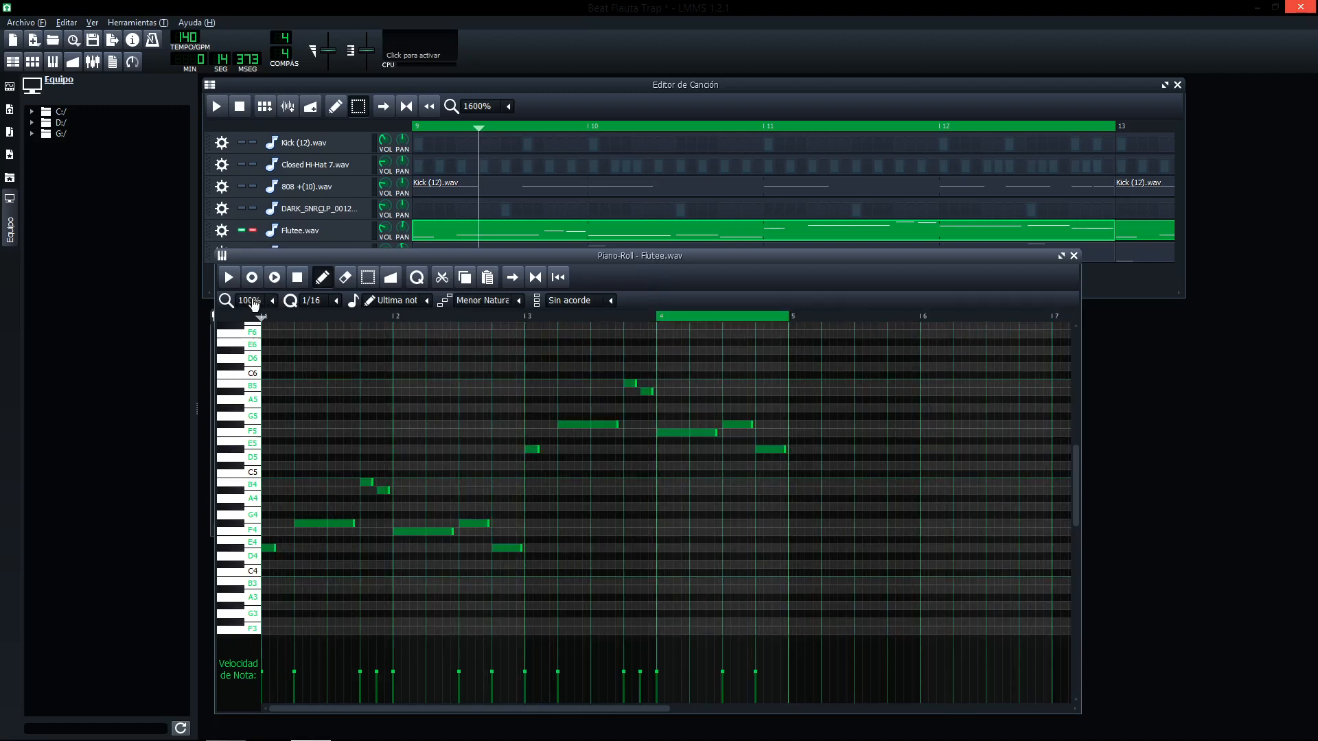
{"action": "left_click", "coordinate": [229, 278]}
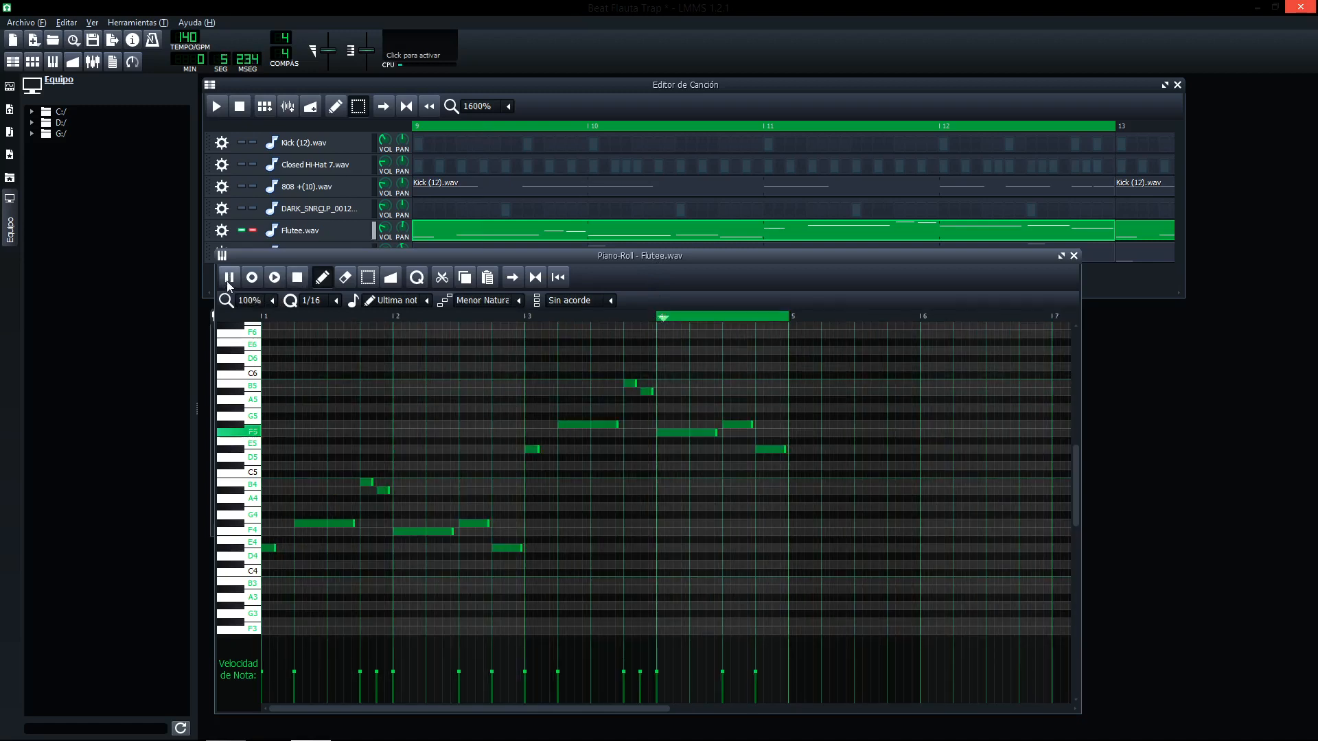
{"action": "left_click", "coordinate": [297, 277]}
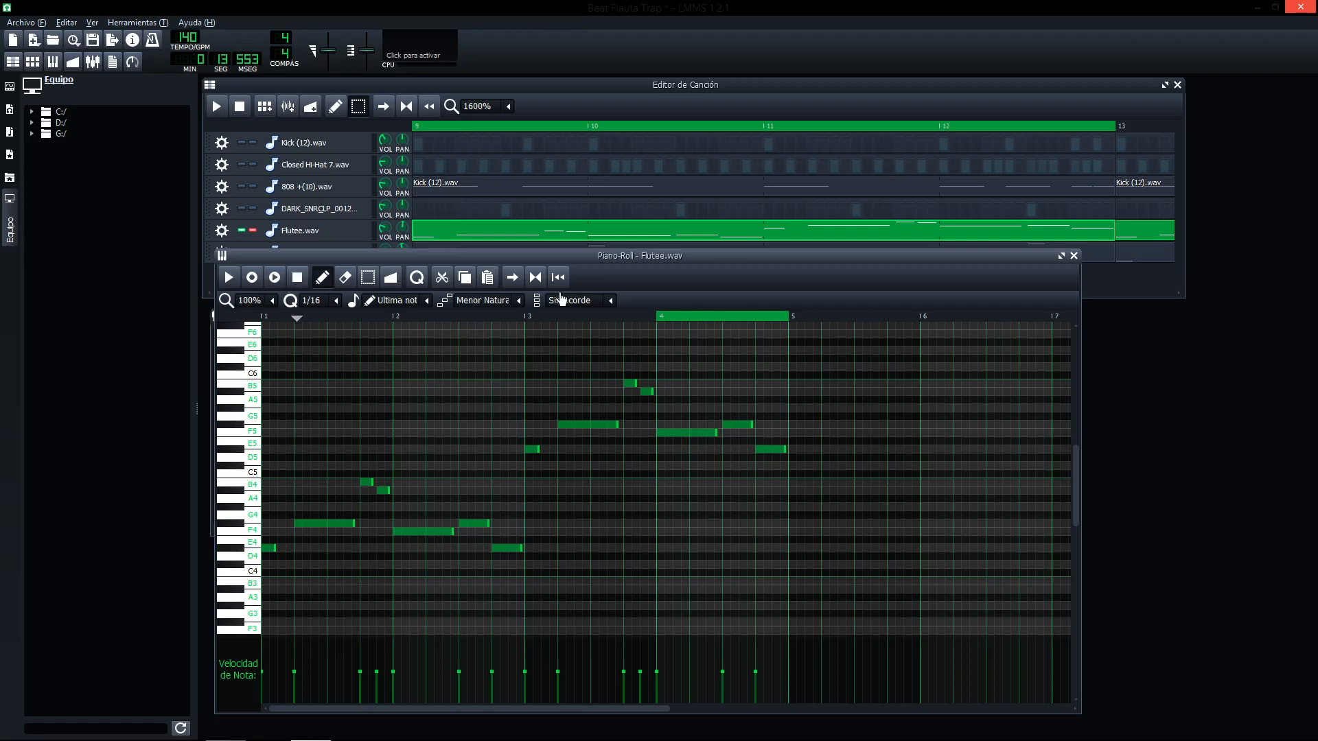
{"action": "left_click", "coordinate": [233, 278]}
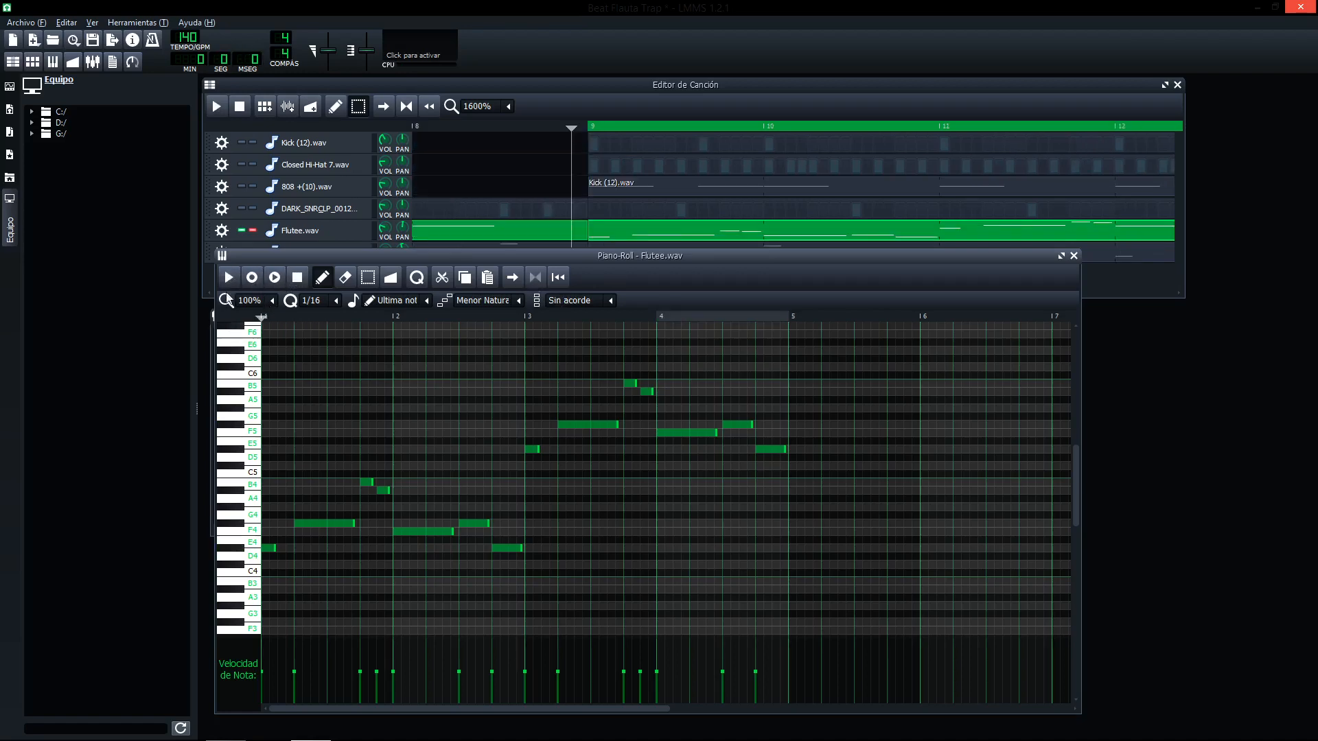
{"action": "left_click", "coordinate": [229, 277]}
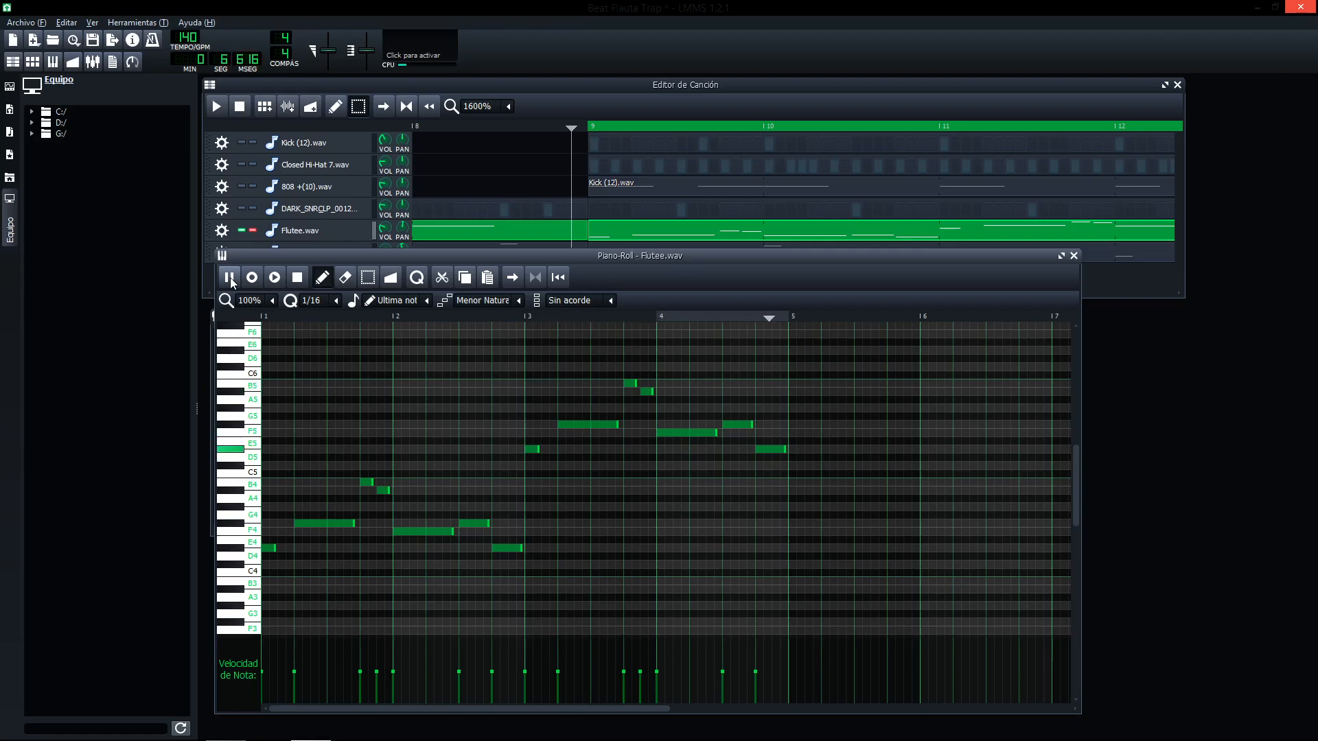
{"action": "left_click", "coordinate": [1073, 256]}
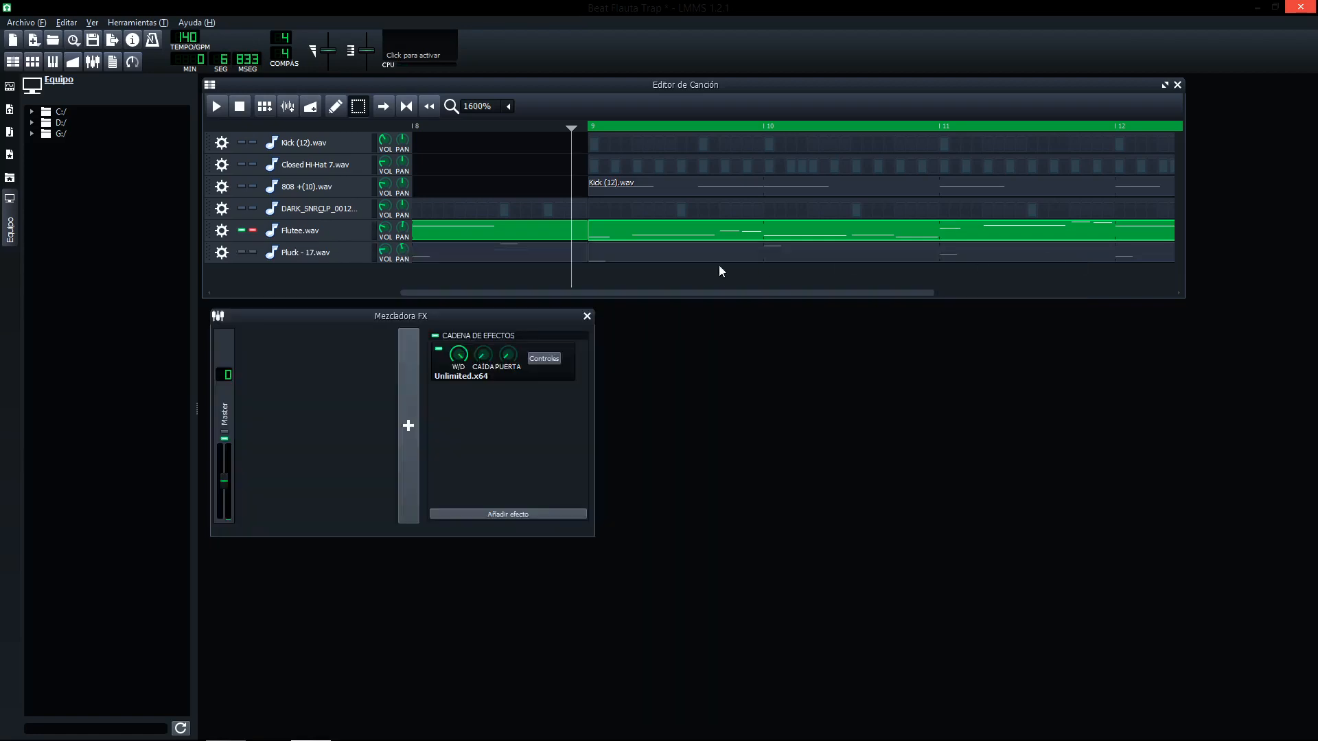
Step: Open the Pluck - 17.wav pattern in the piano roll, play it with the track soloed, and close the piano roll
{"action": "right_click", "coordinate": [630, 259]}
{"action": "left_click", "coordinate": [646, 265]}
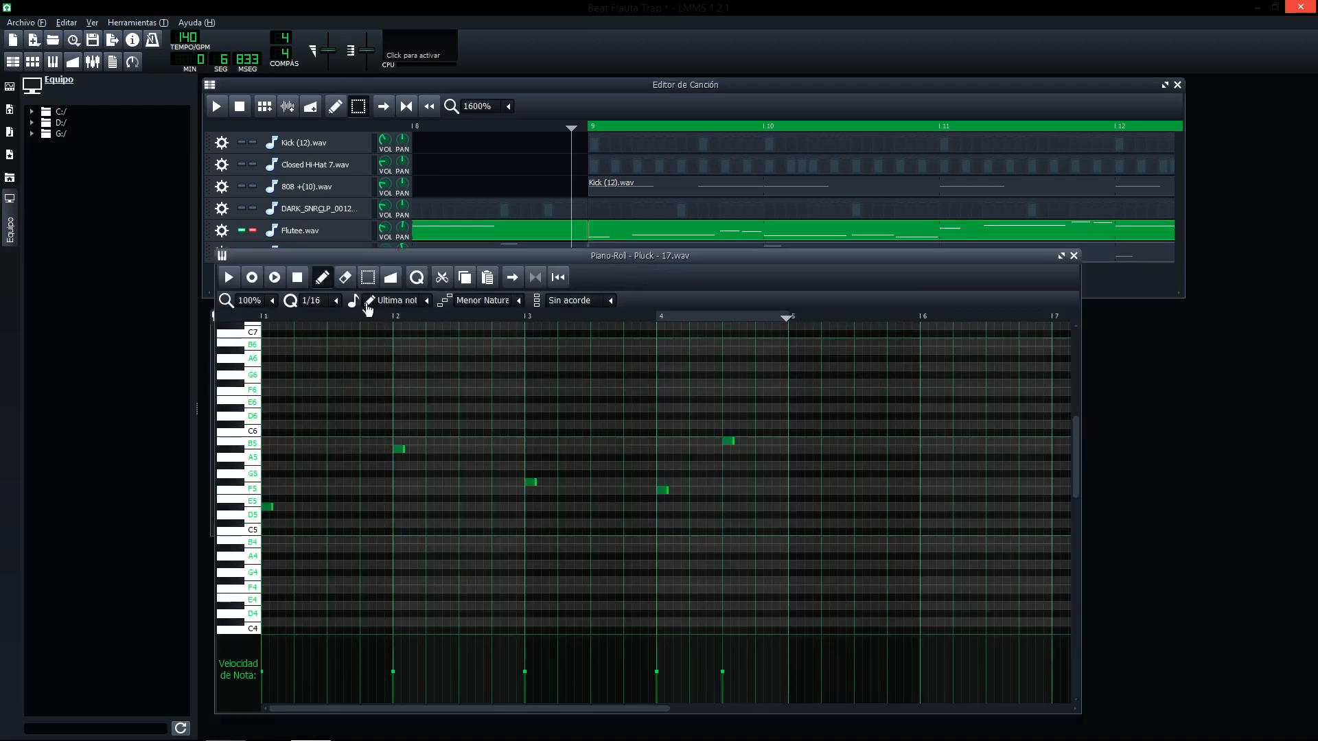
{"action": "left_click_drag", "start_coordinate": [287, 254], "coordinate": [286, 264]}
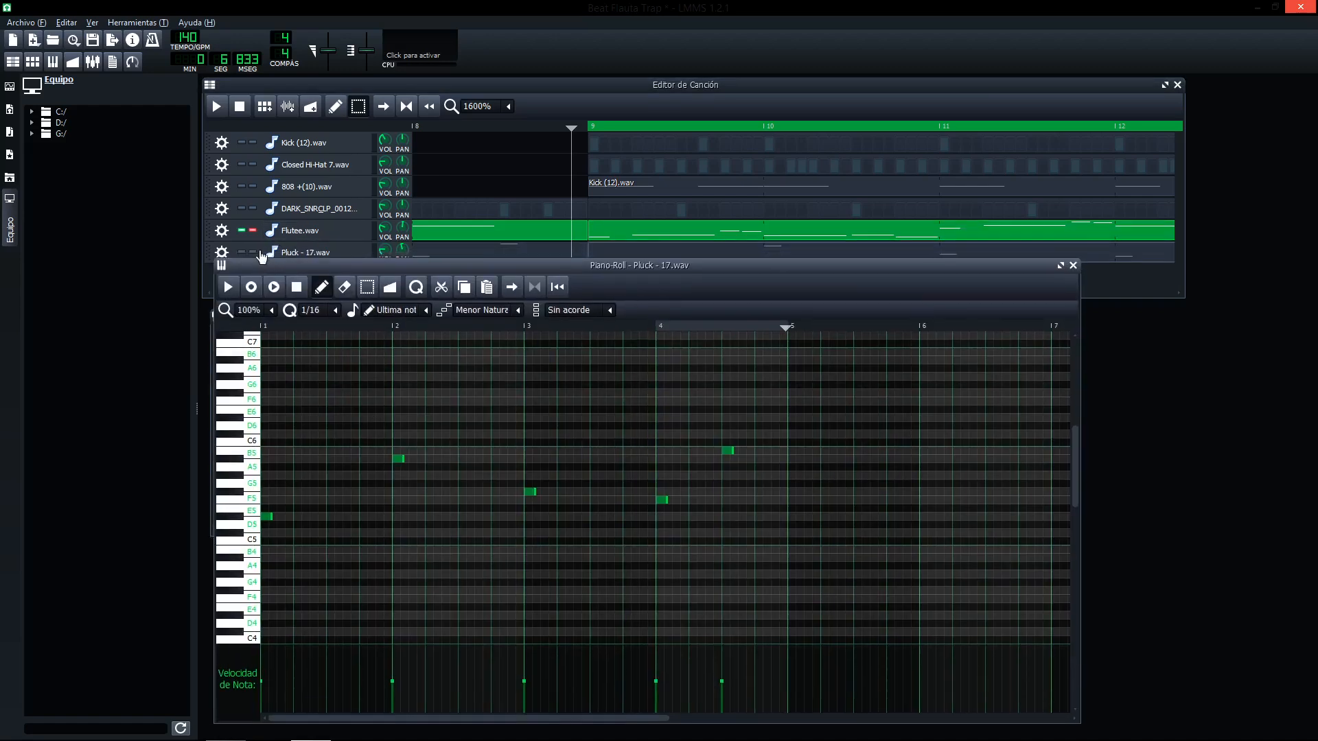
{"action": "left_click", "coordinate": [253, 252]}
{"action": "left_click", "coordinate": [672, 311]}
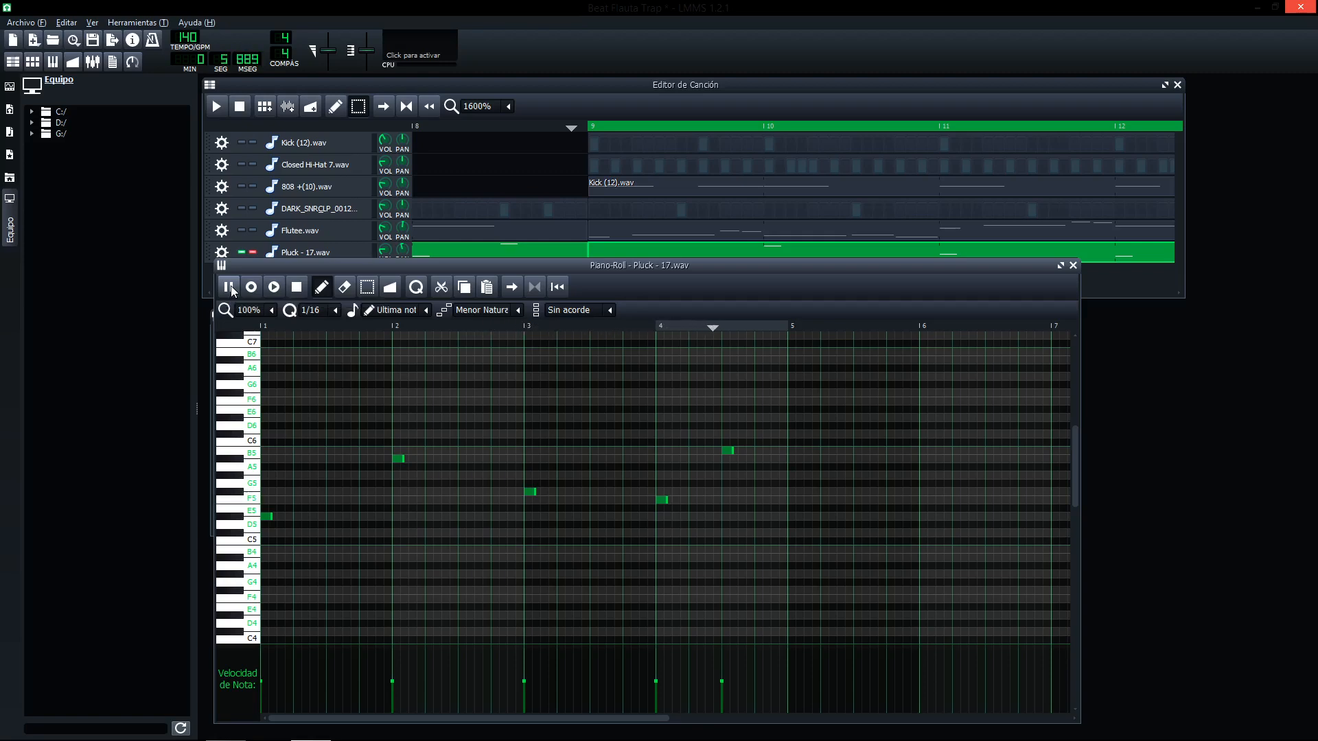
{"action": "left_click", "coordinate": [230, 287]}
{"action": "left_click", "coordinate": [1073, 266]}
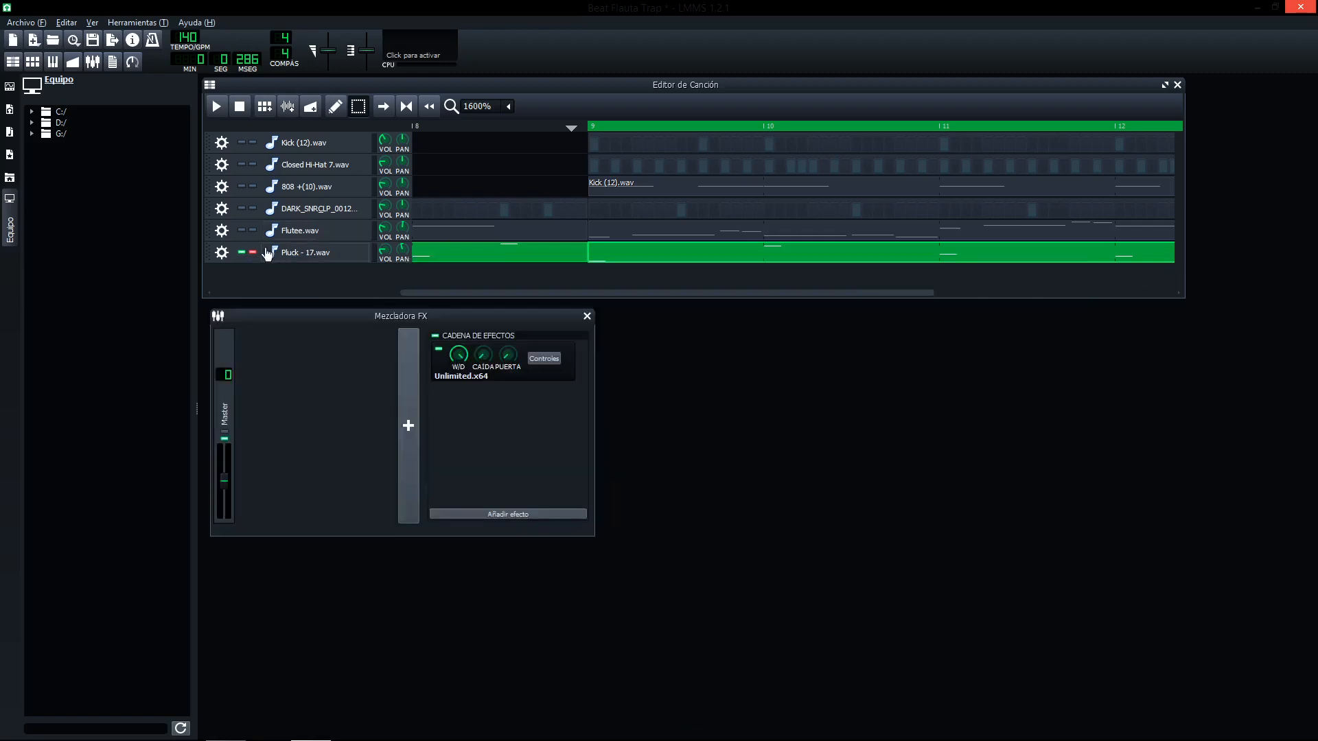
Step: Turn off the Pluck - 17.wav solo and check the Unlimited limiter's controls on the Master channel
{"action": "left_click", "coordinate": [254, 252]}
{"action": "left_click_drag", "start_coordinate": [598, 295], "coordinate": [318, 272]}
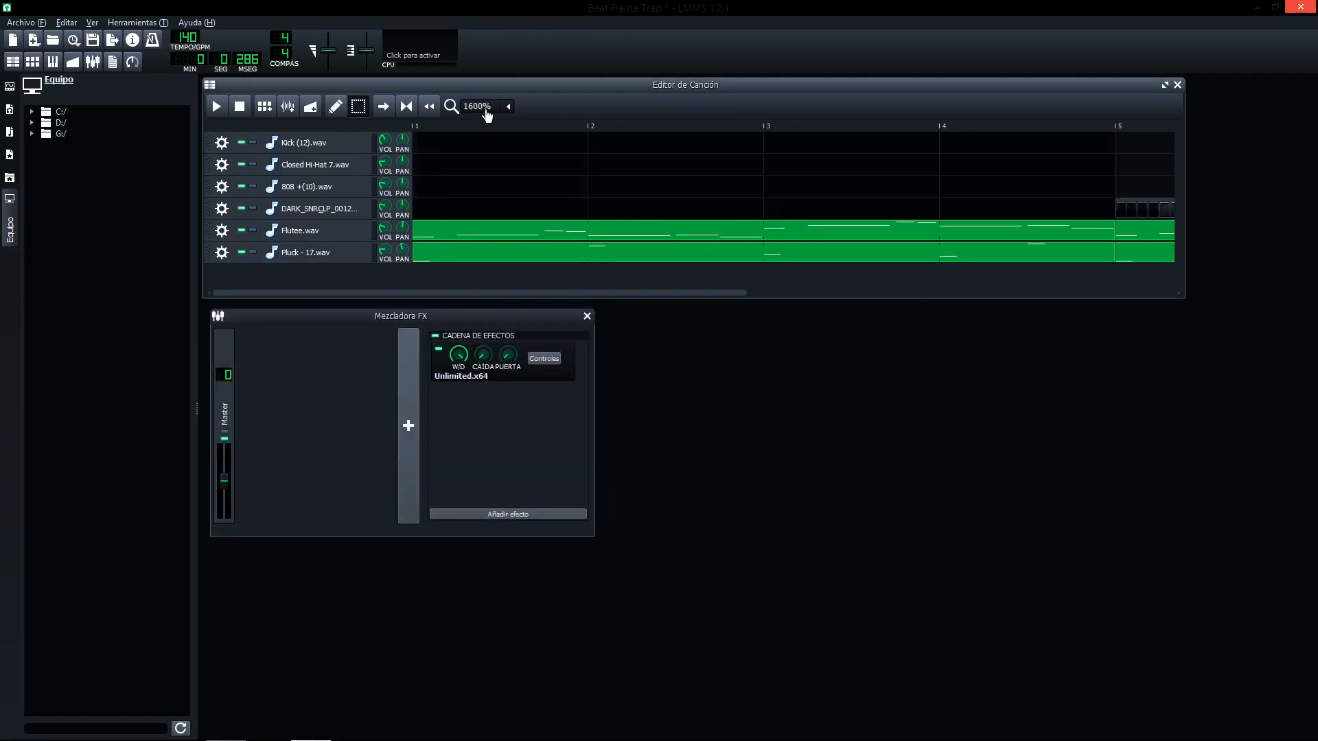
{"action": "scroll", "coordinate": [484, 112], "scroll_direction": "up", "scroll_amount": 3}
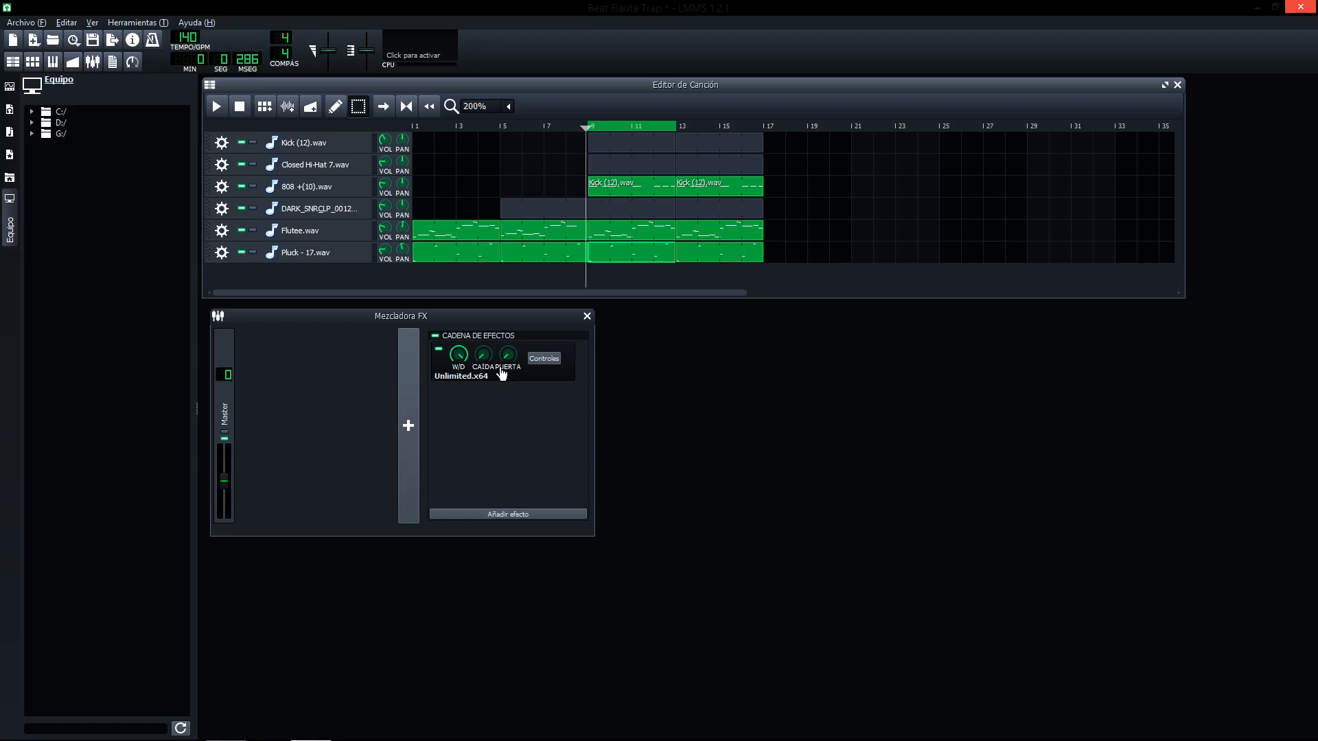
{"action": "left_click", "coordinate": [543, 358]}
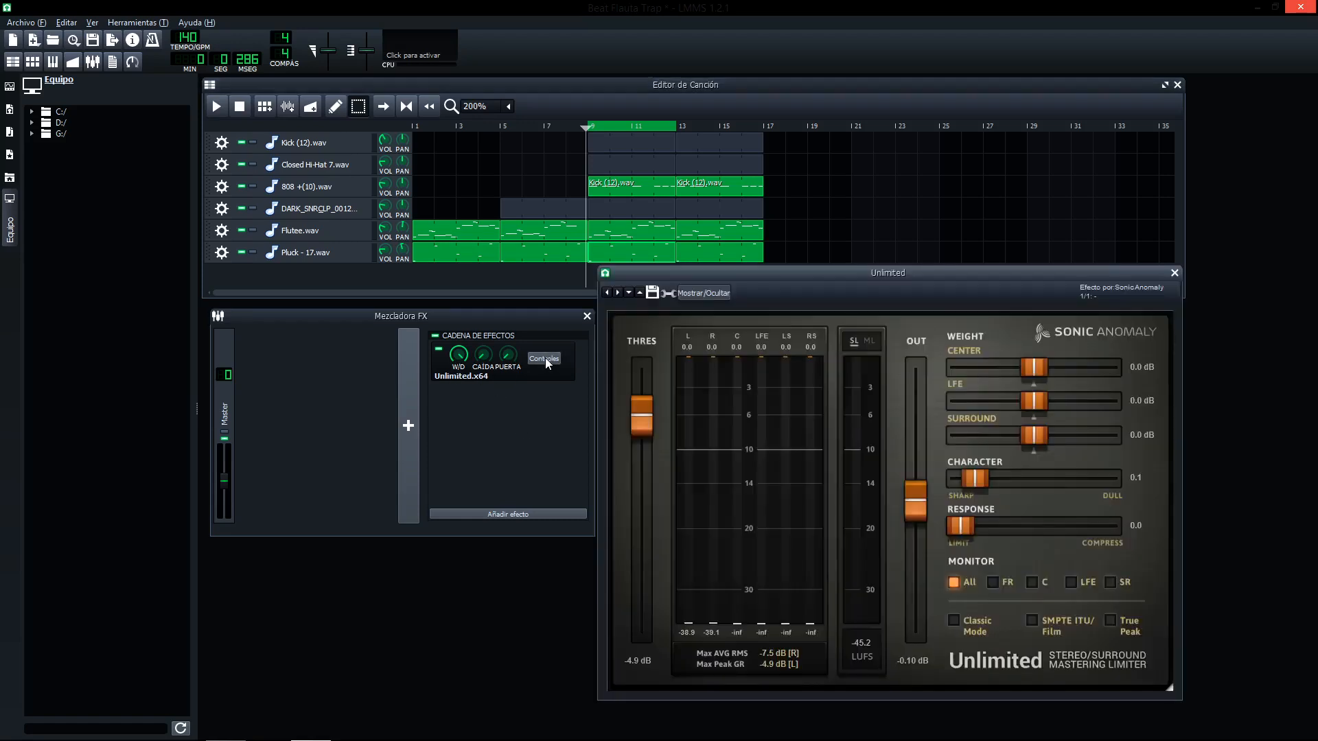
{"action": "left_click", "coordinate": [1175, 273]}
Step: Open the Flutee.wav effects chain and place its Equalizer controls beside the instrument window
{"action": "left_click", "coordinate": [300, 230]}
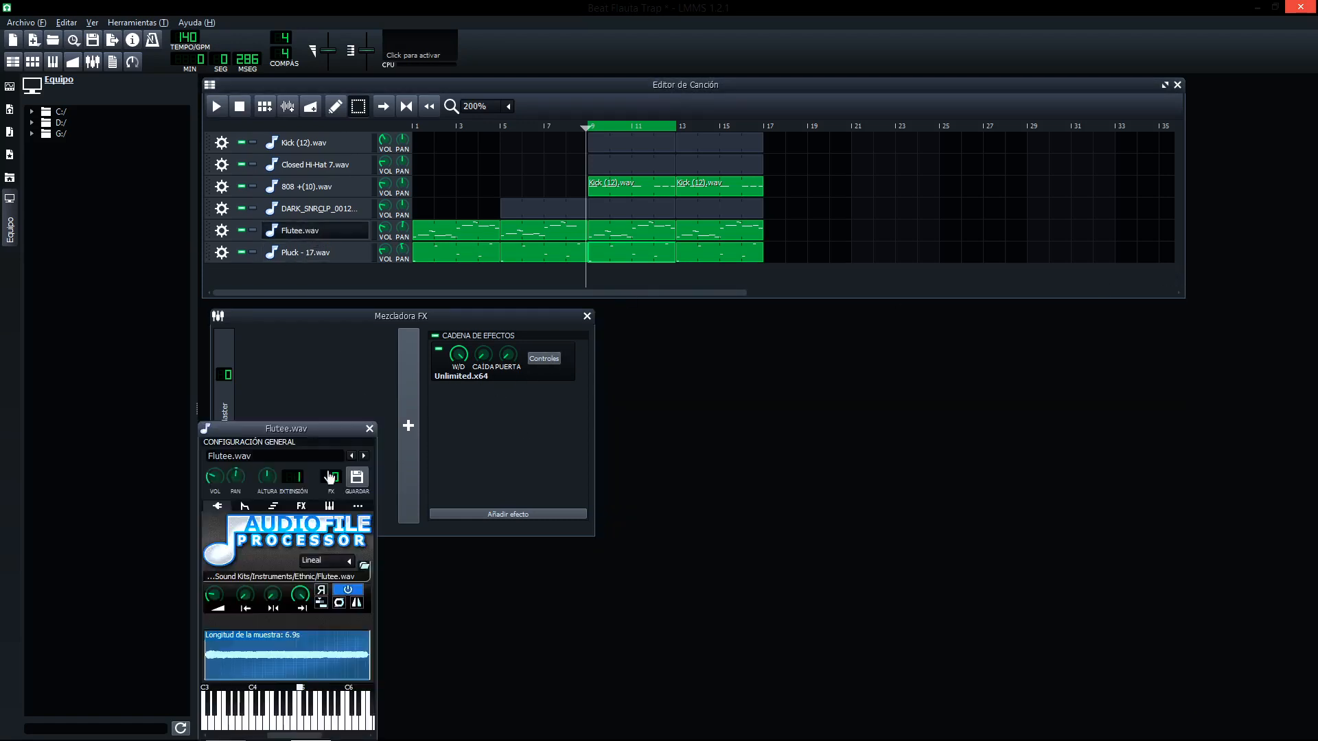
{"action": "left_click", "coordinate": [303, 507]}
{"action": "left_click_drag", "start_coordinate": [323, 424], "coordinate": [814, 325]}
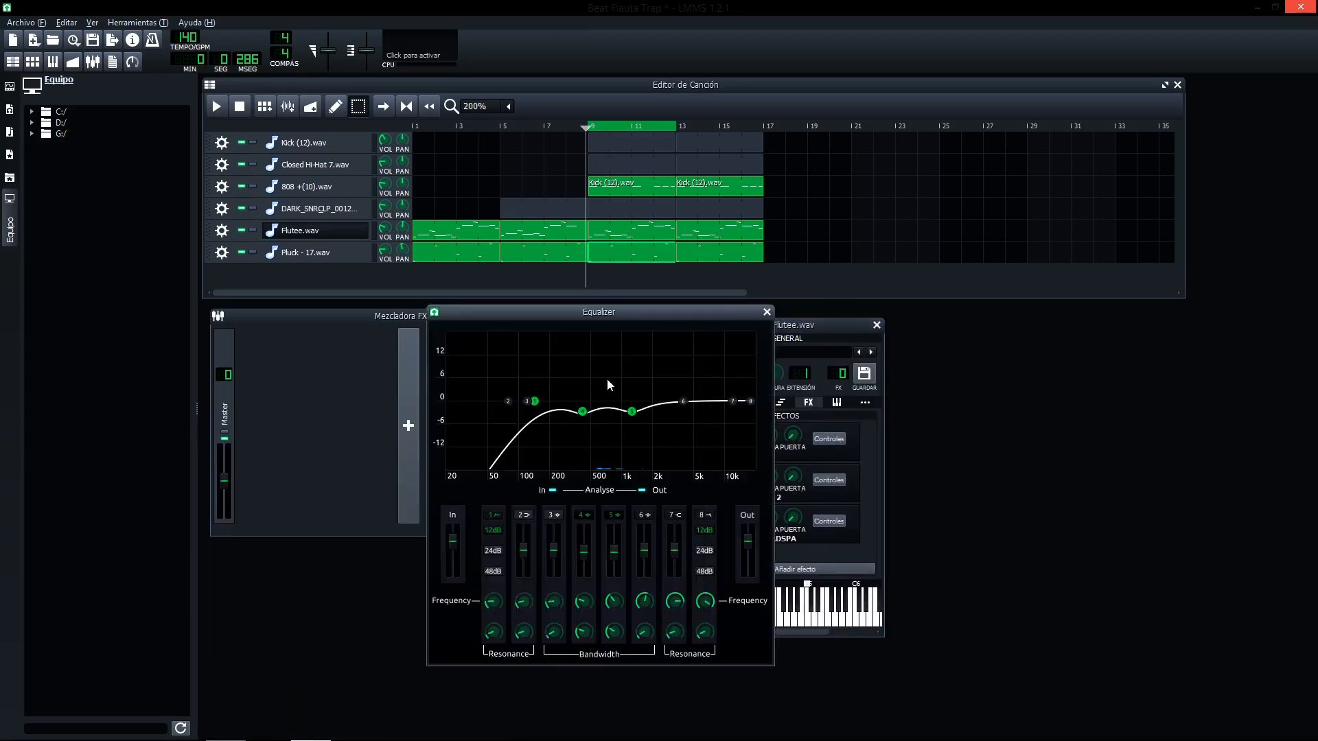
{"action": "left_click_drag", "start_coordinate": [702, 313], "coordinate": [1175, 322]}
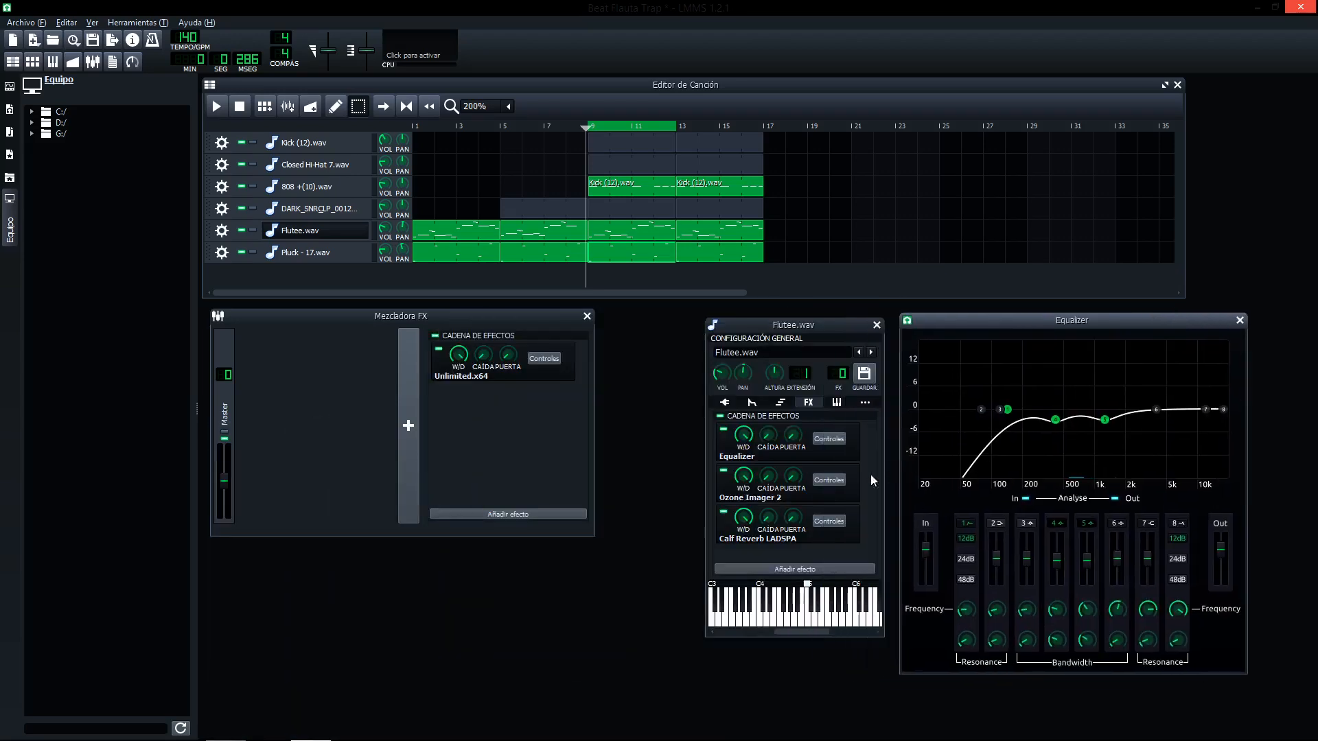
Step: Open the Ozone Imager 2 and Calf Reverb LADSPA controls of Flutee.wav and arrange them so both are visible
{"action": "left_click", "coordinate": [828, 479]}
{"action": "left_click_drag", "start_coordinate": [656, 331], "coordinate": [583, 346]}
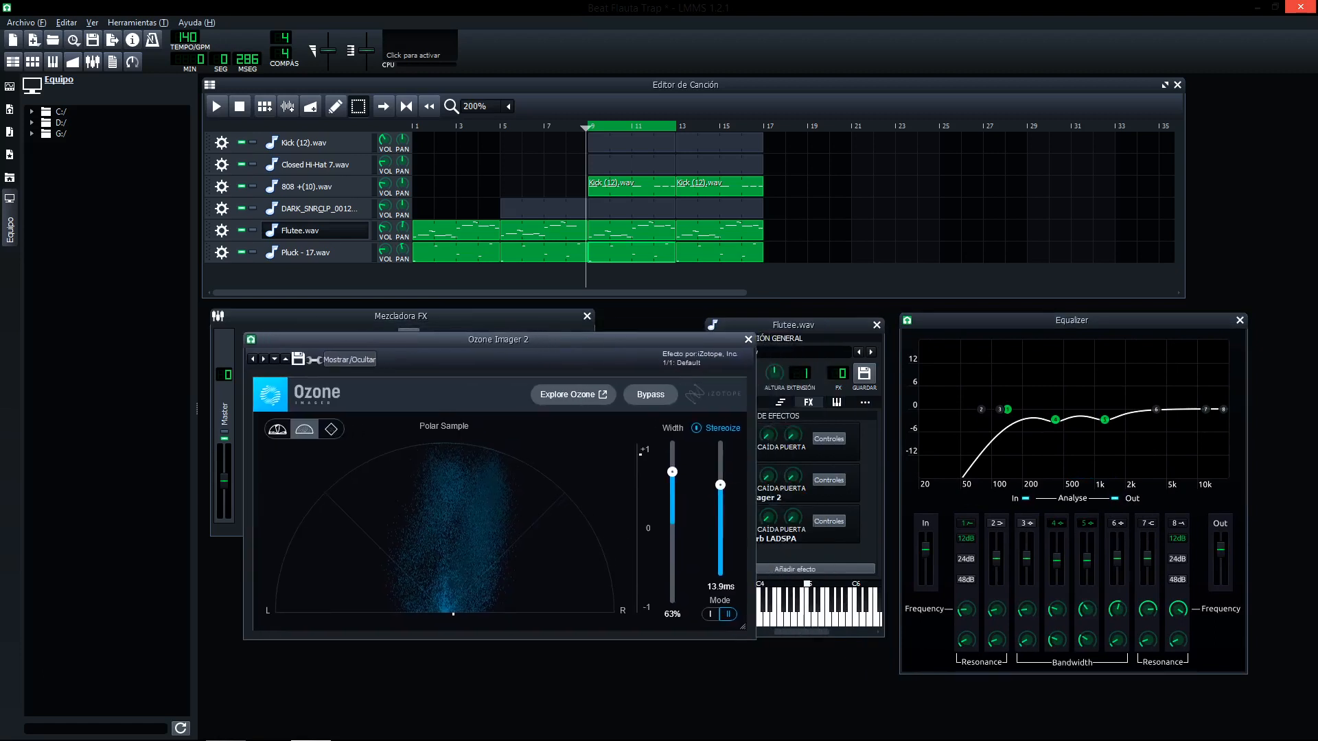
{"action": "left_click", "coordinate": [822, 327]}
{"action": "left_click", "coordinate": [828, 521]}
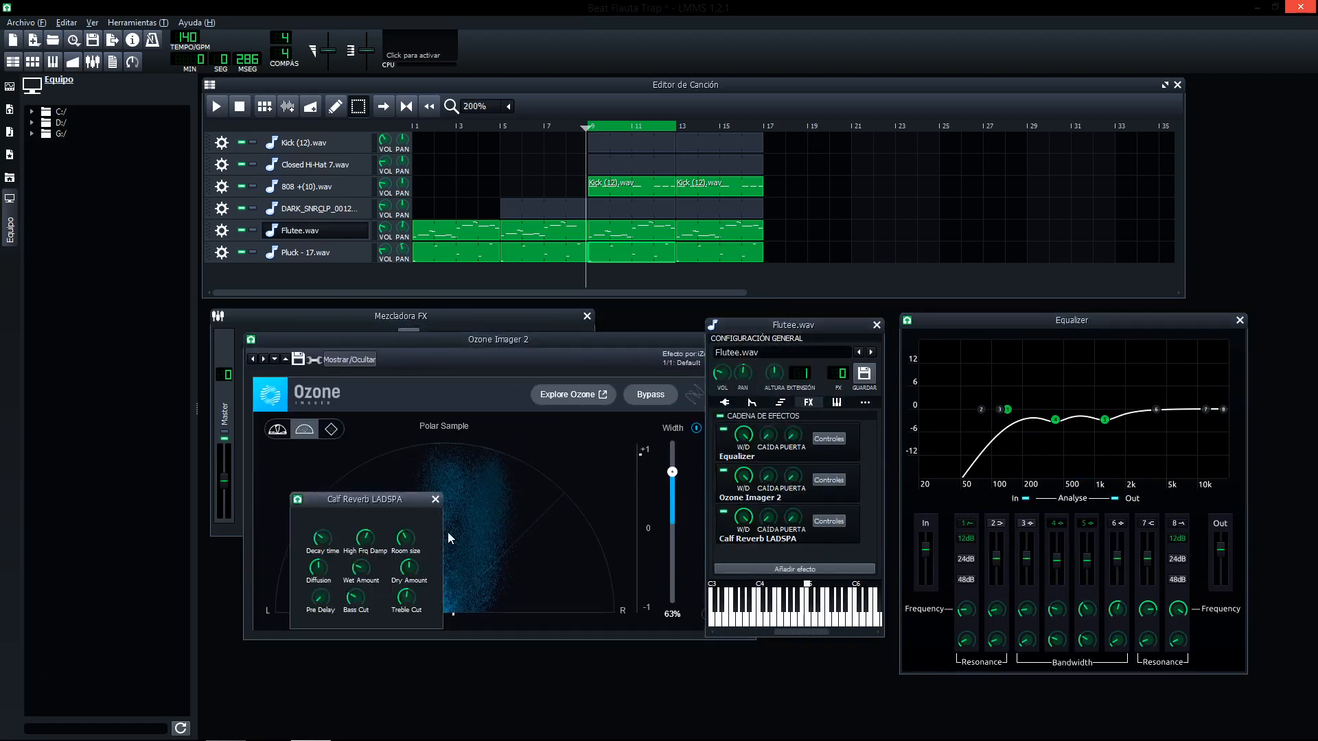
{"action": "left_click_drag", "start_coordinate": [381, 504], "coordinate": [672, 592]}
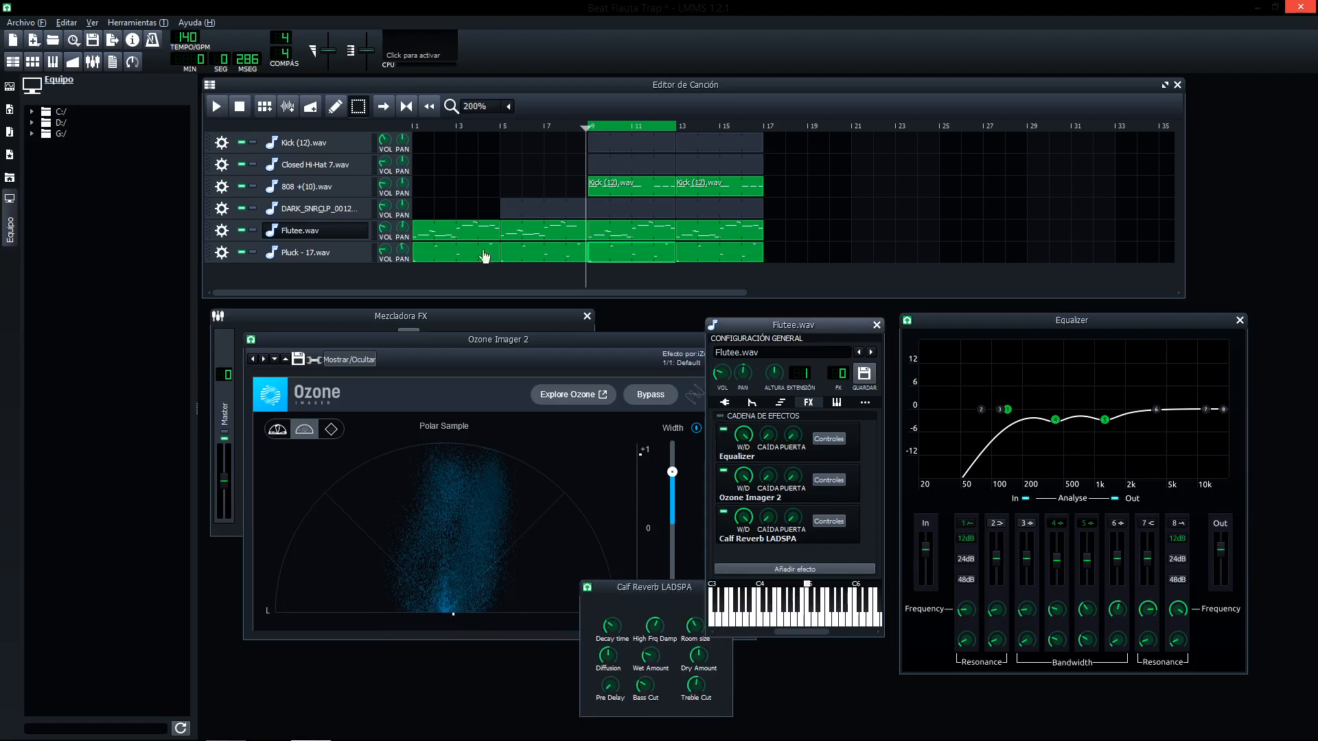
Step: Play Flutee.wav soloed, toggle its effects chain during playback to compare the sound, and stop
{"action": "left_click", "coordinate": [261, 233]}
{"action": "left_click", "coordinate": [252, 231]}
{"action": "left_click", "coordinate": [219, 108]}
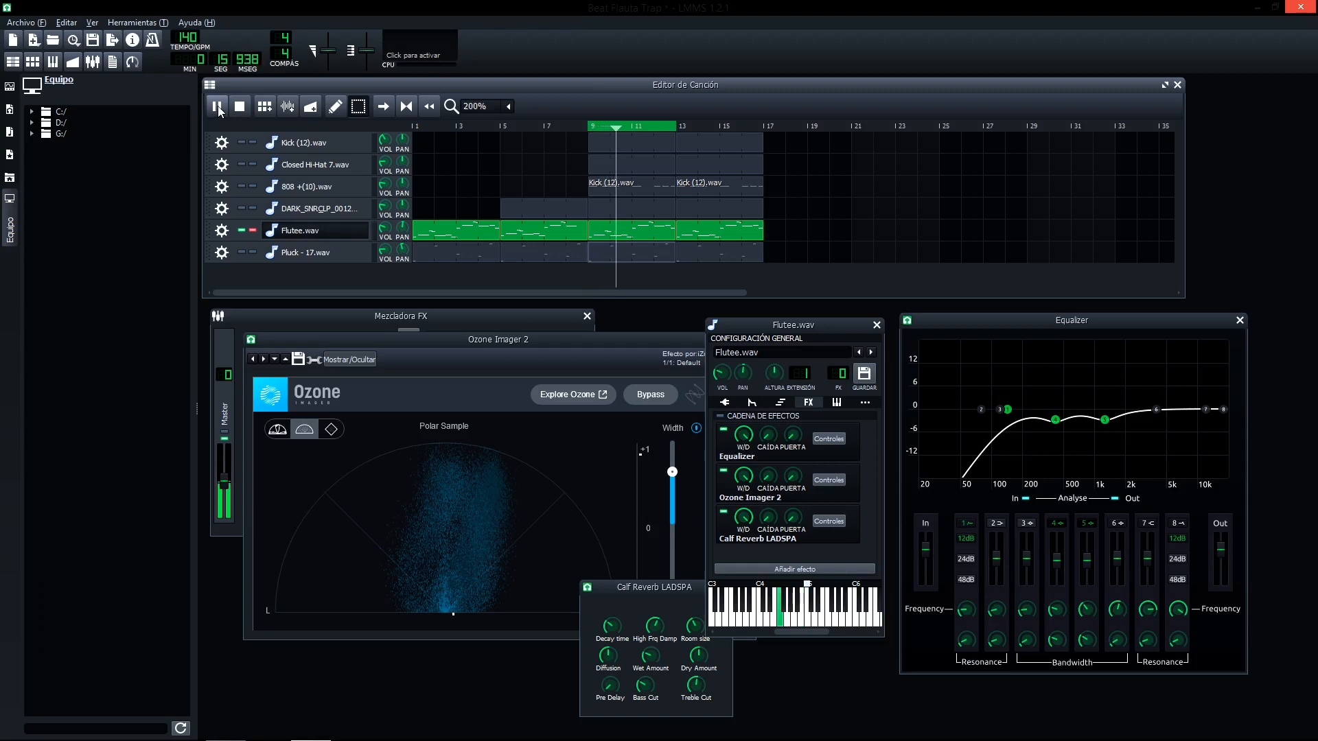
{"action": "left_click", "coordinate": [721, 418]}
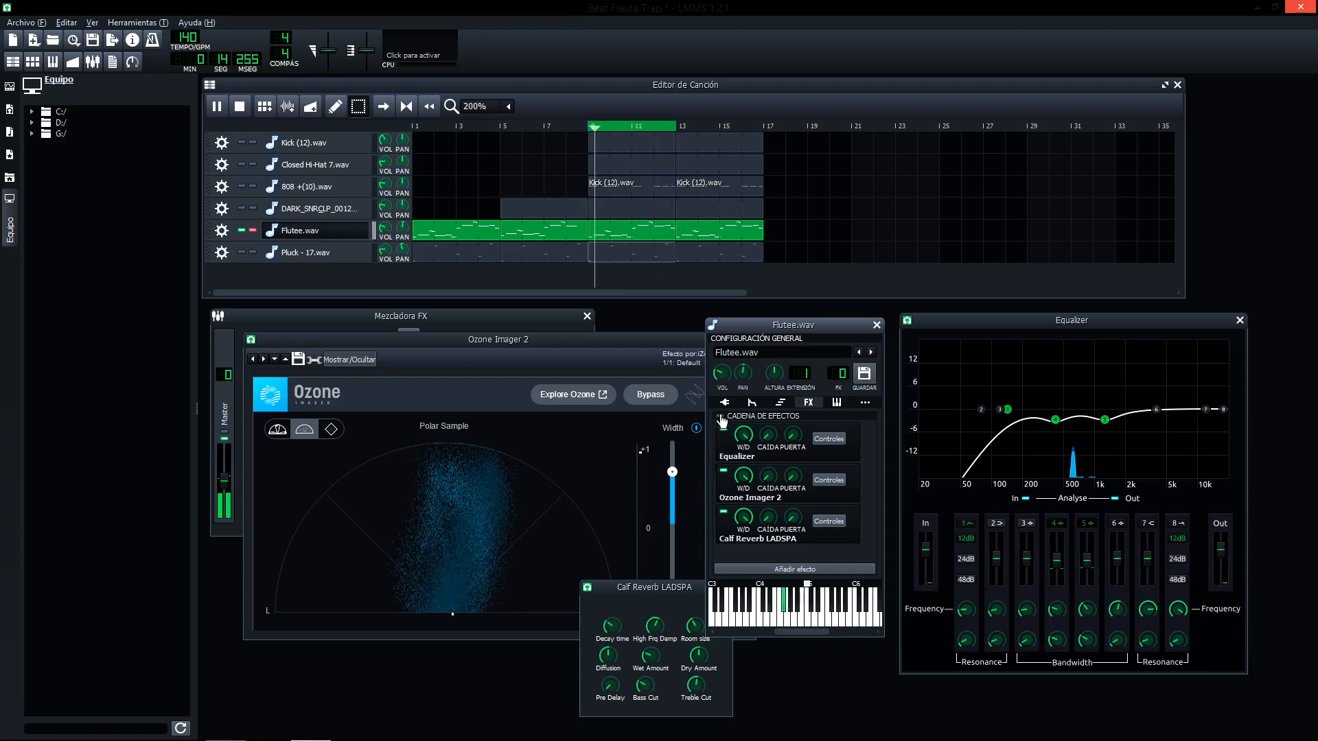
{"action": "left_click", "coordinate": [239, 106]}
Step: Solo Pluck - 17.wav instead of the flute and close the Flutee.wav instrument and effect windows
{"action": "left_click", "coordinate": [253, 252]}
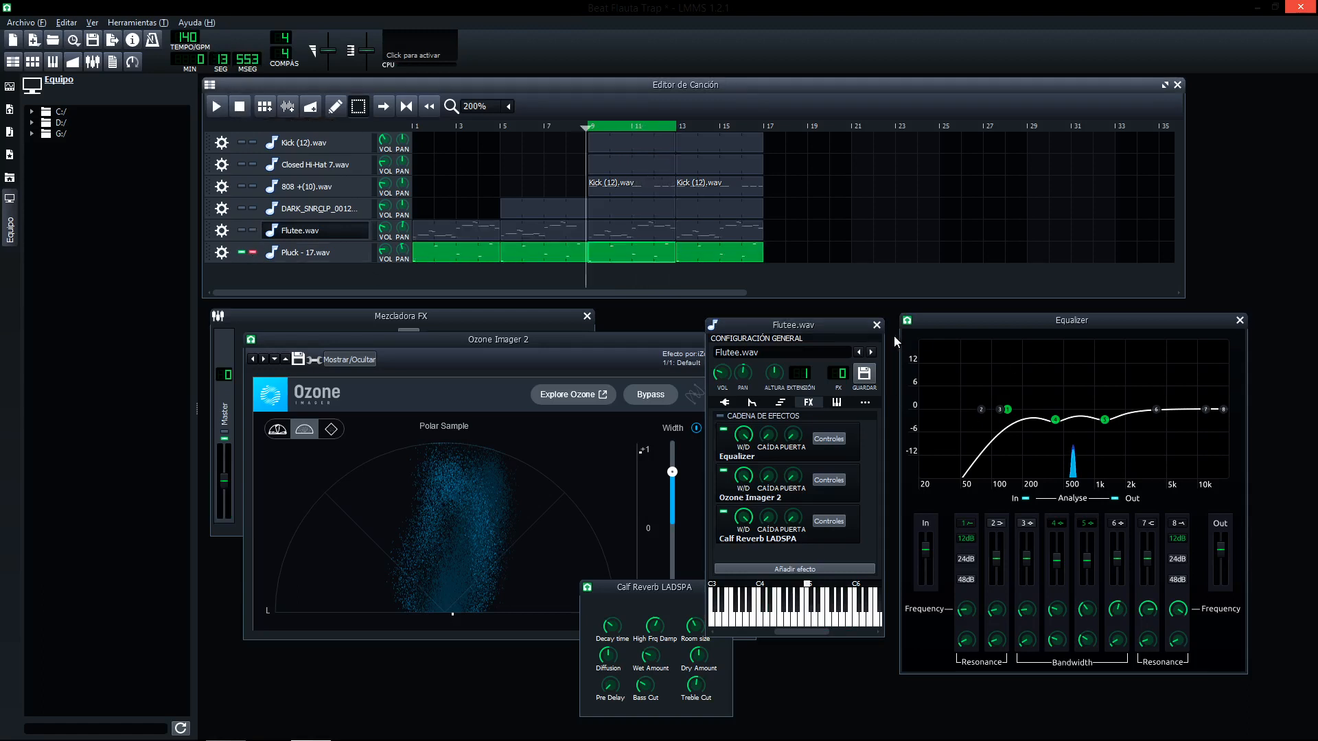
{"action": "left_click", "coordinate": [877, 325]}
{"action": "left_click", "coordinate": [1239, 320]}
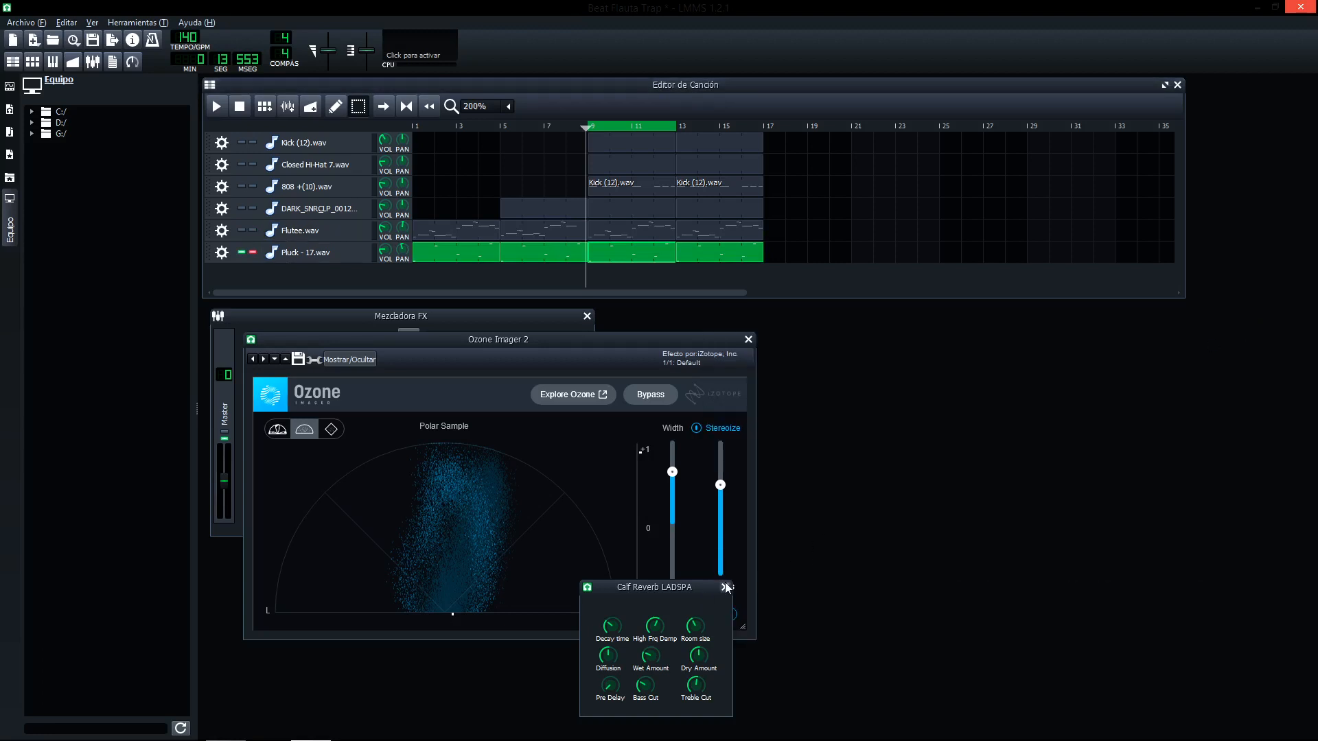
{"action": "left_click", "coordinate": [748, 339]}
{"action": "left_click", "coordinate": [724, 588]}
Step: Open the Calf Reverb LADSPA controls in the Pluck - 17.wav effects chain and start playback
{"action": "left_click", "coordinate": [323, 253]}
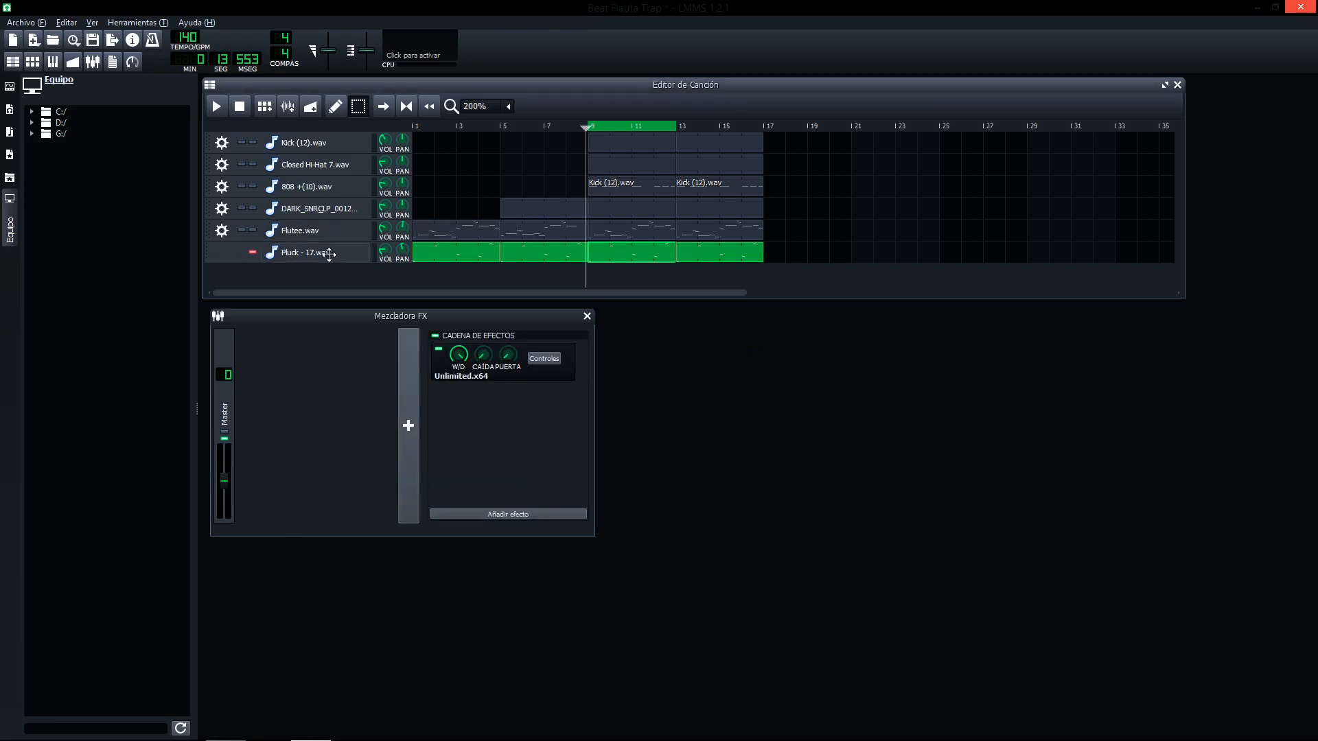
{"action": "left_click", "coordinate": [481, 506]}
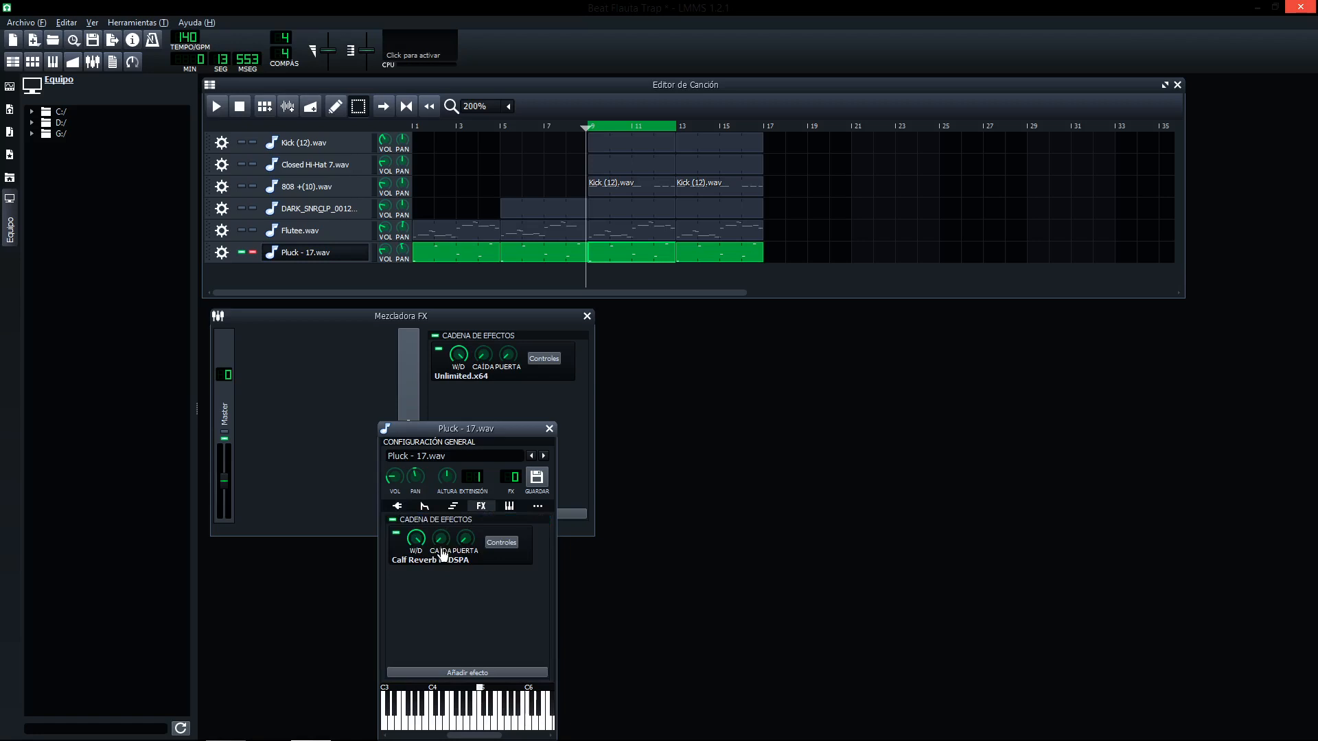
{"action": "left_click", "coordinate": [494, 543]}
{"action": "key", "text": "space"}
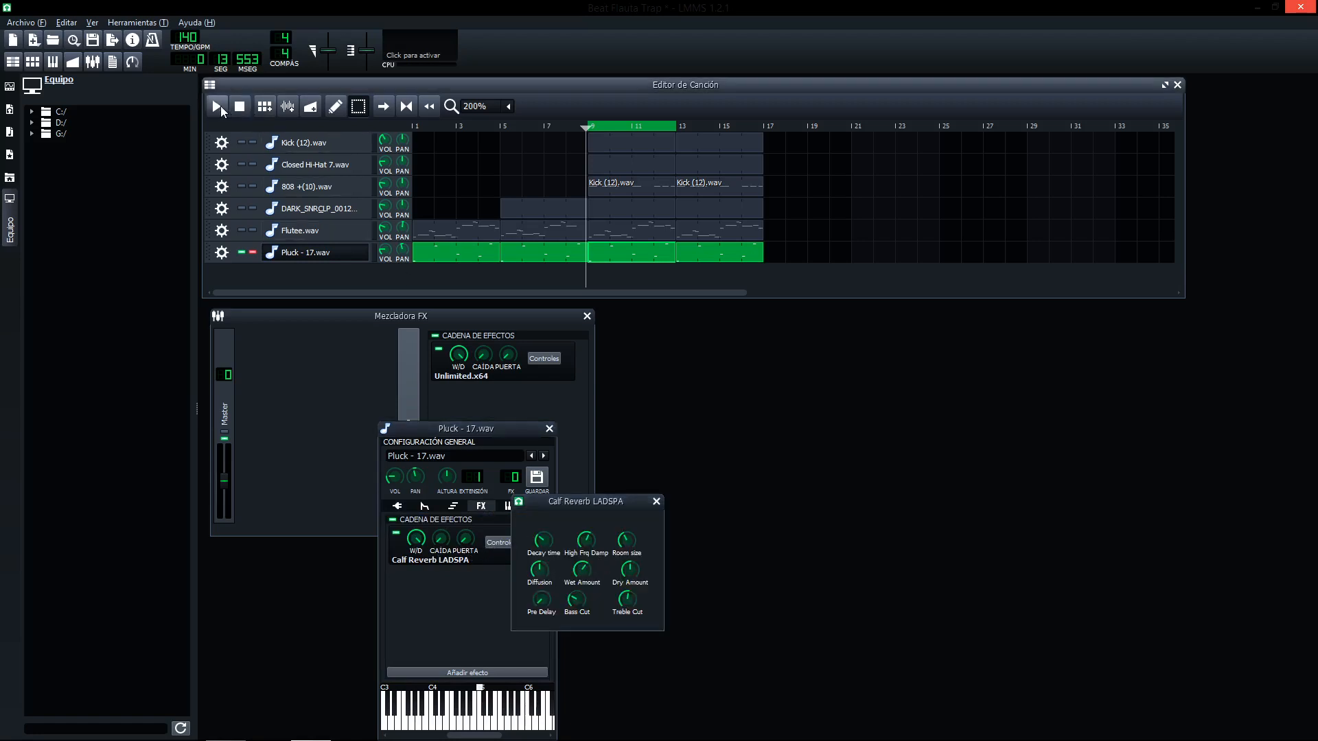
Step: Set the pluck reverb's Wet Amount to about 1.19 during playback, close its windows, and stop
{"action": "left_click_drag", "start_coordinate": [584, 571], "coordinate": [583, 527]}
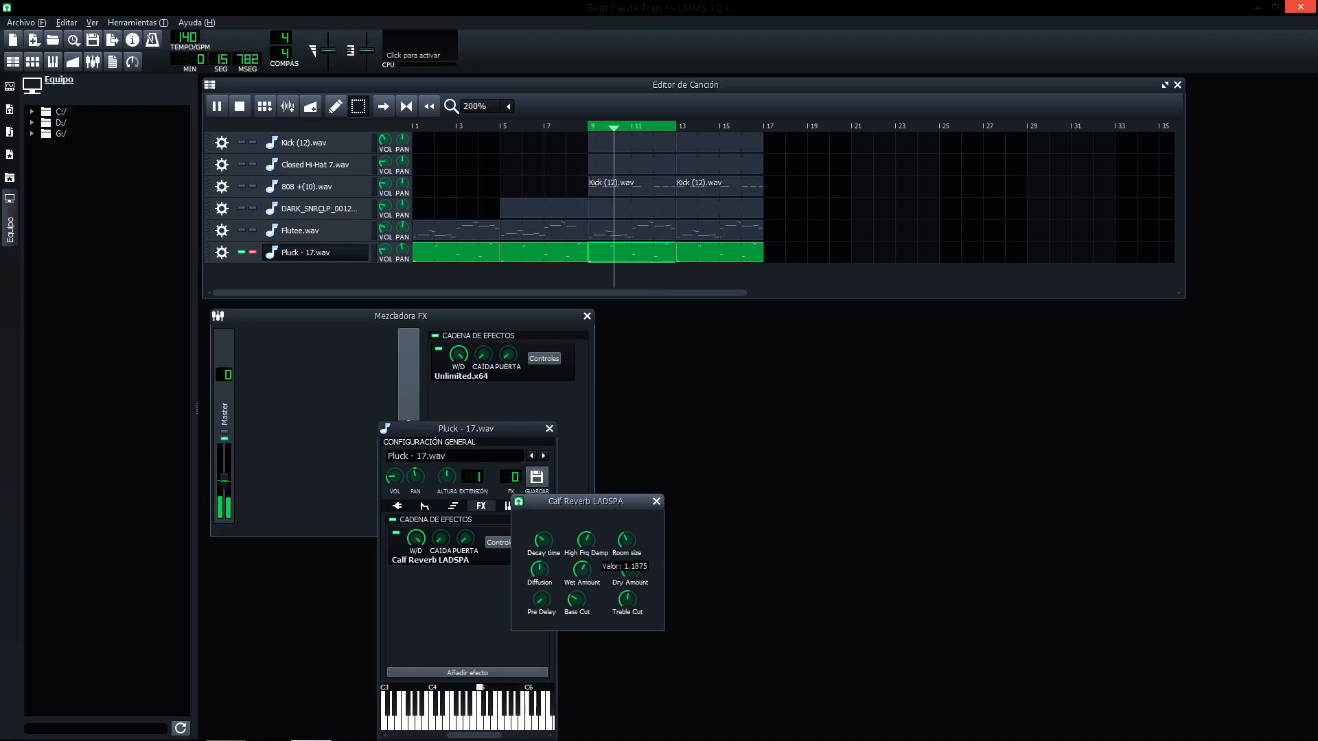
{"action": "left_click_drag", "start_coordinate": [629, 569], "coordinate": [630, 569]}
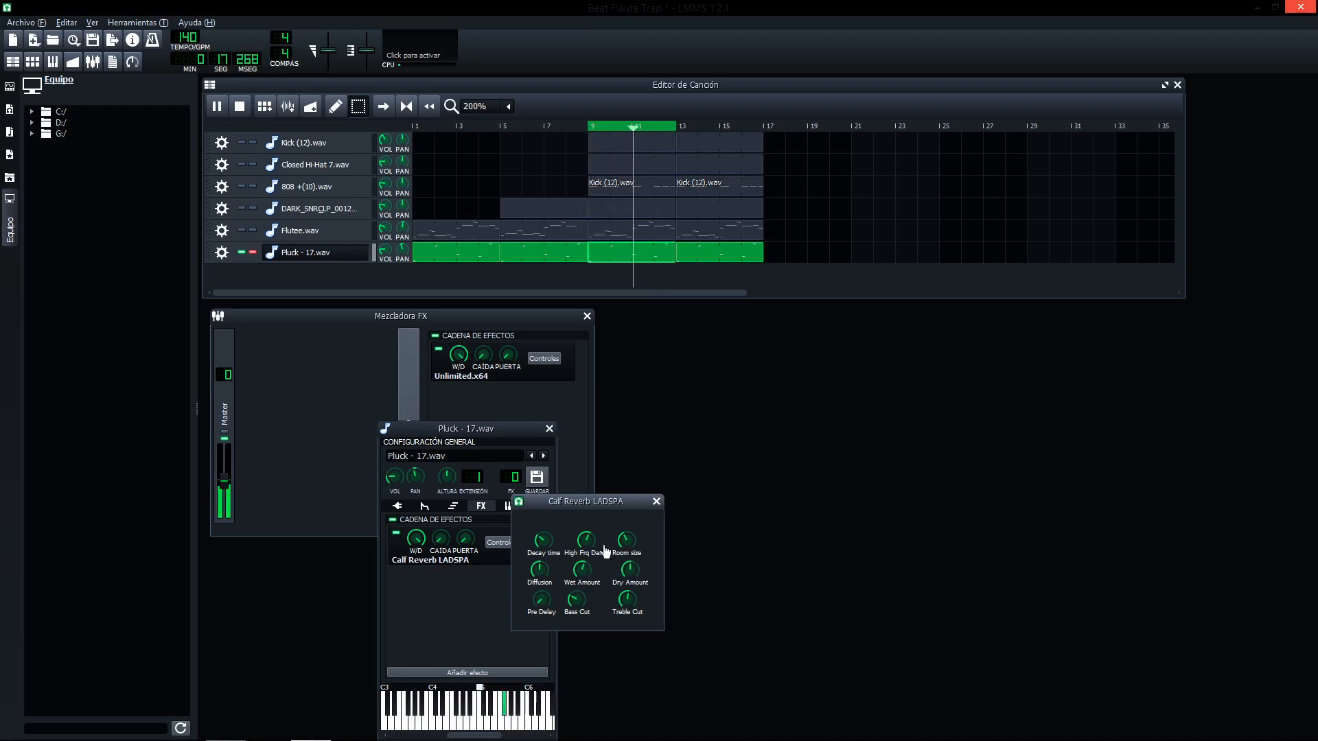
{"action": "left_click", "coordinate": [656, 501]}
{"action": "left_click", "coordinate": [549, 429]}
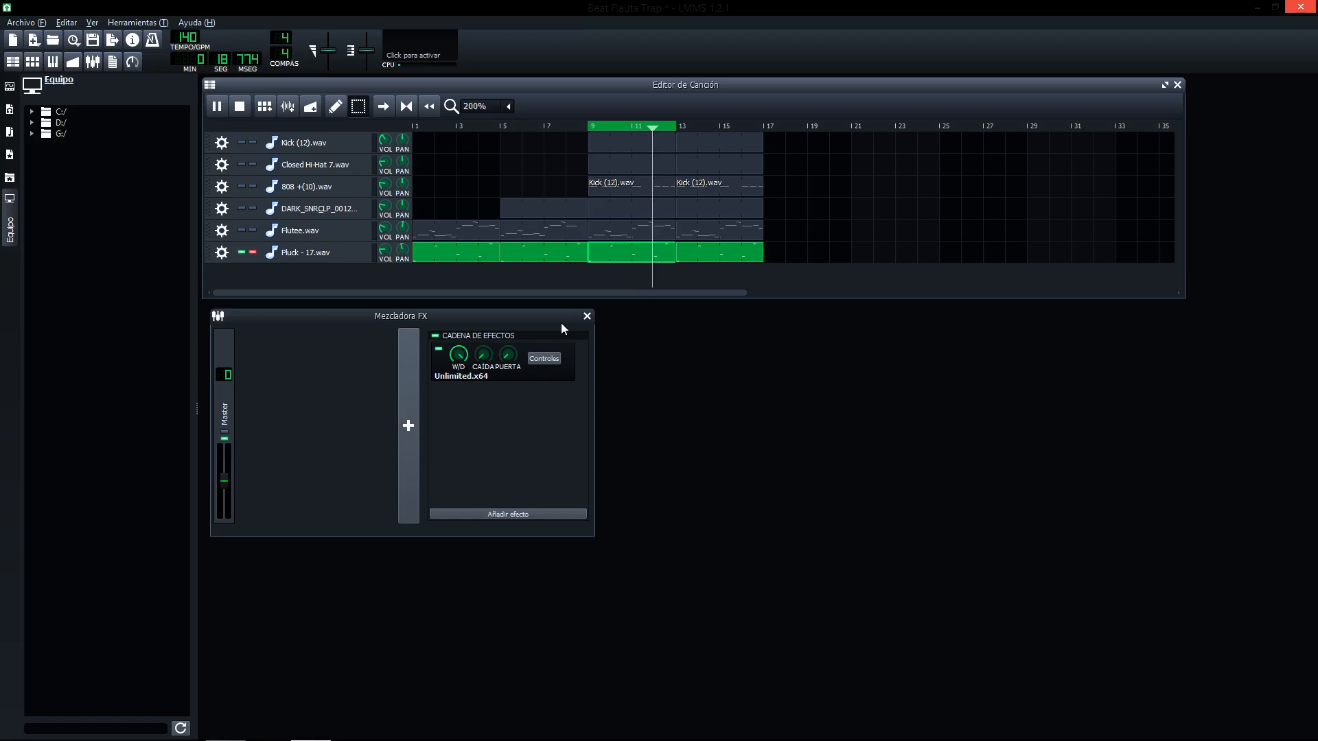
{"action": "left_click", "coordinate": [241, 107]}
Step: Turn off the Pluck - 17.wav solo and the loop points, and briefly play the full beat from the first bar
{"action": "left_click", "coordinate": [253, 252]}
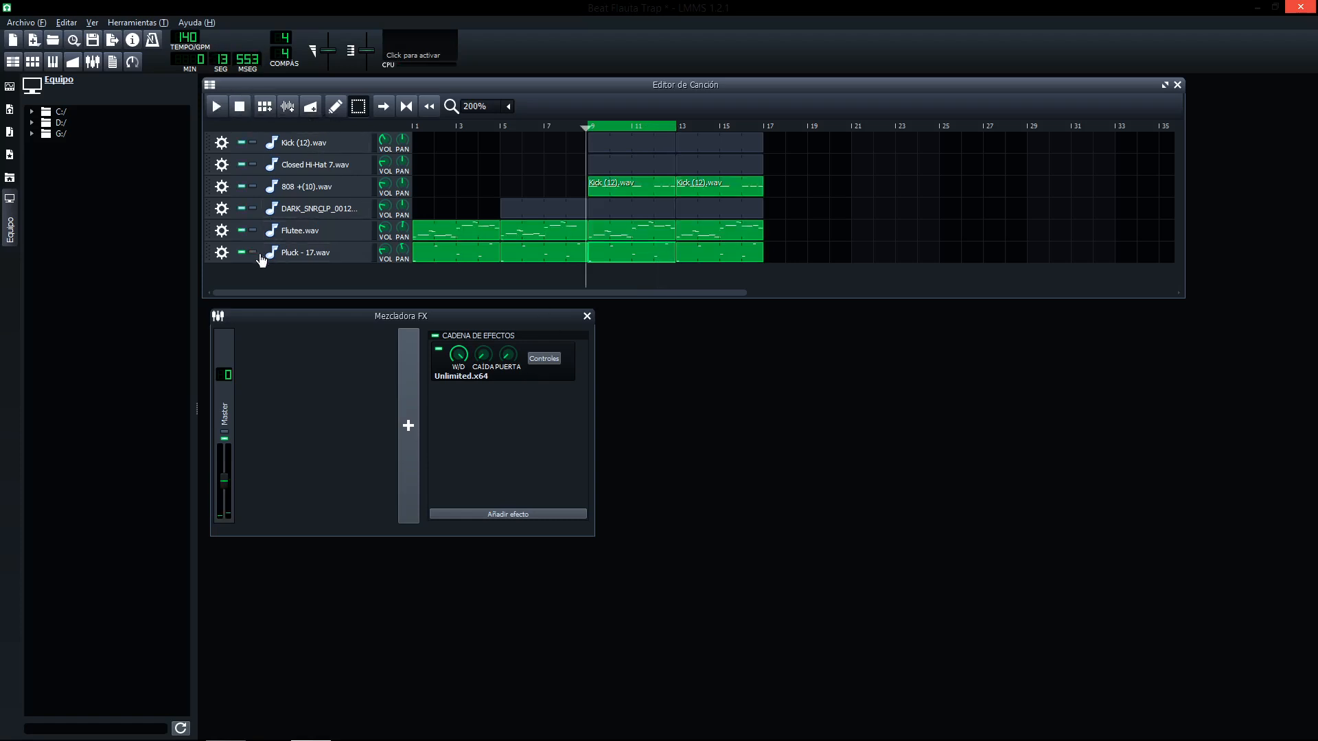
{"action": "left_click", "coordinate": [405, 109]}
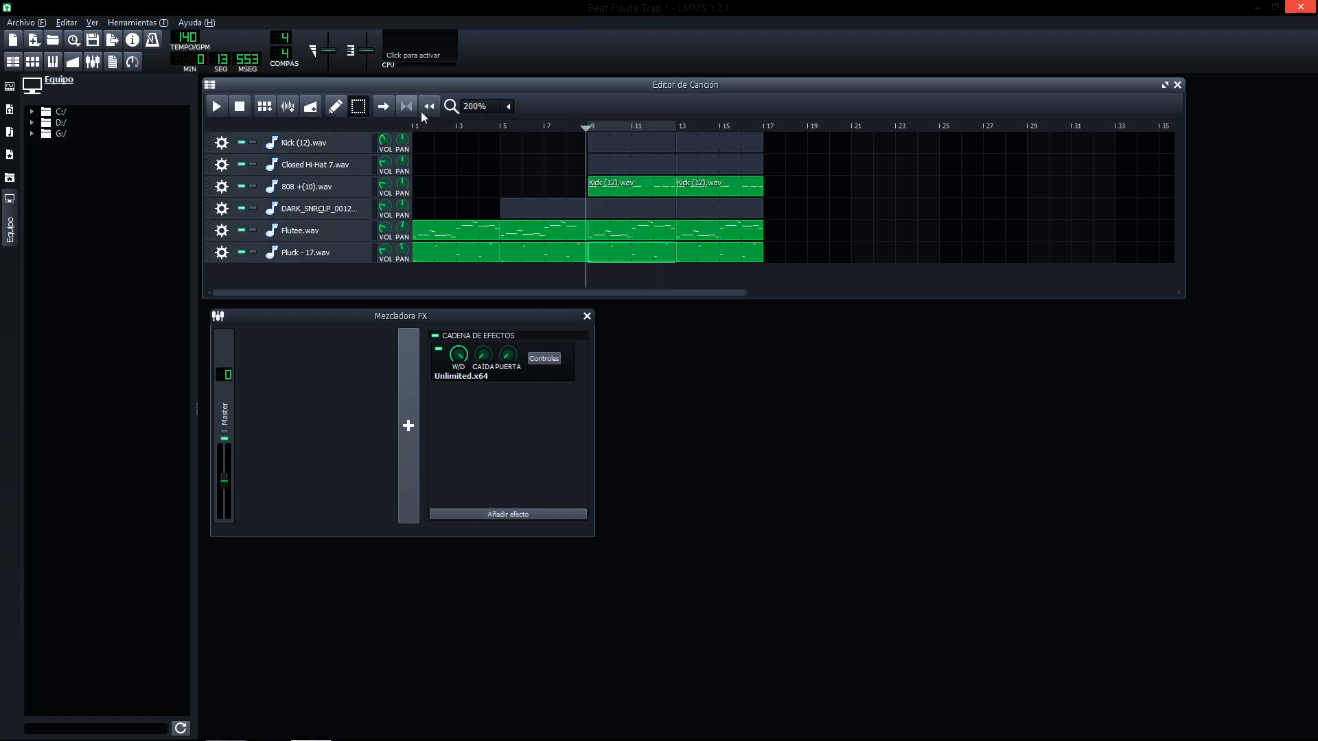
{"action": "left_click", "coordinate": [240, 106]}
{"action": "left_click", "coordinate": [215, 108]}
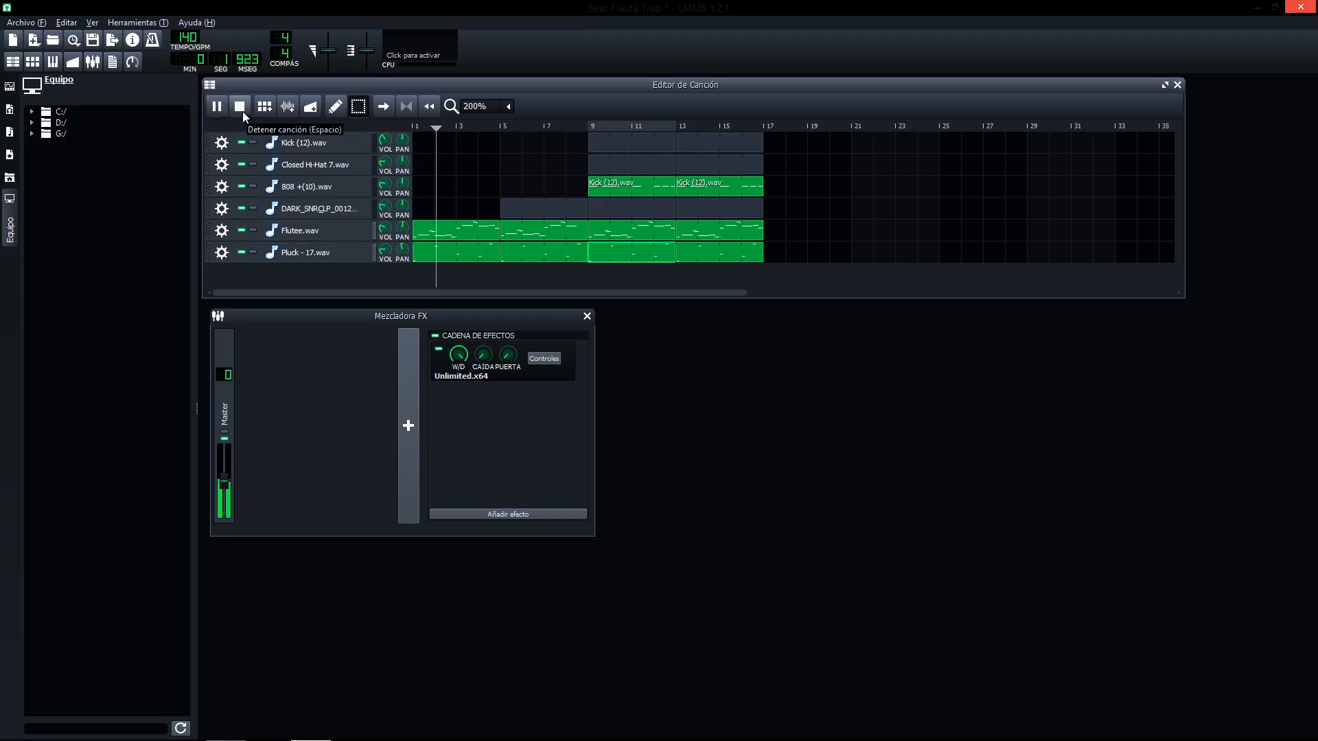
{"action": "left_click", "coordinate": [241, 110]}
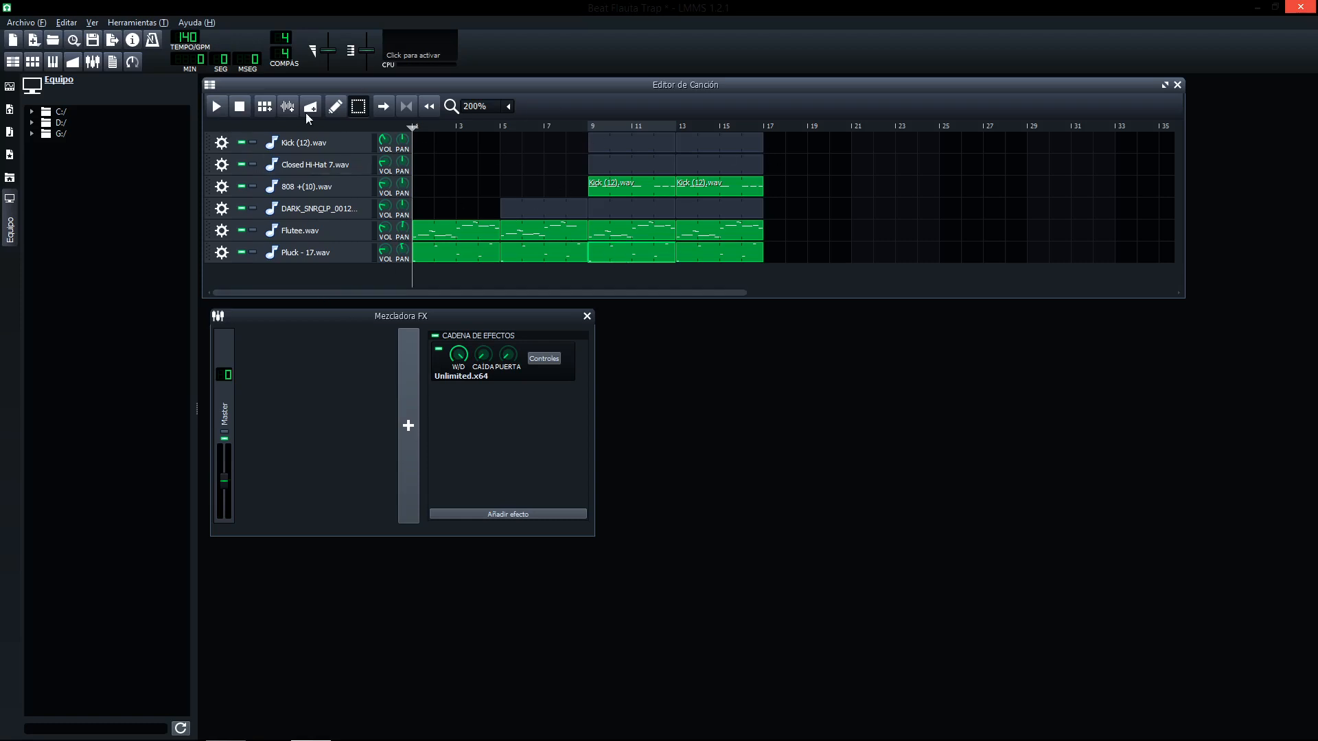
Step: Start exporting the project as Beat Flauta Trap .wav, checking the available file types and keeping WAV
{"action": "left_click", "coordinate": [28, 23]}
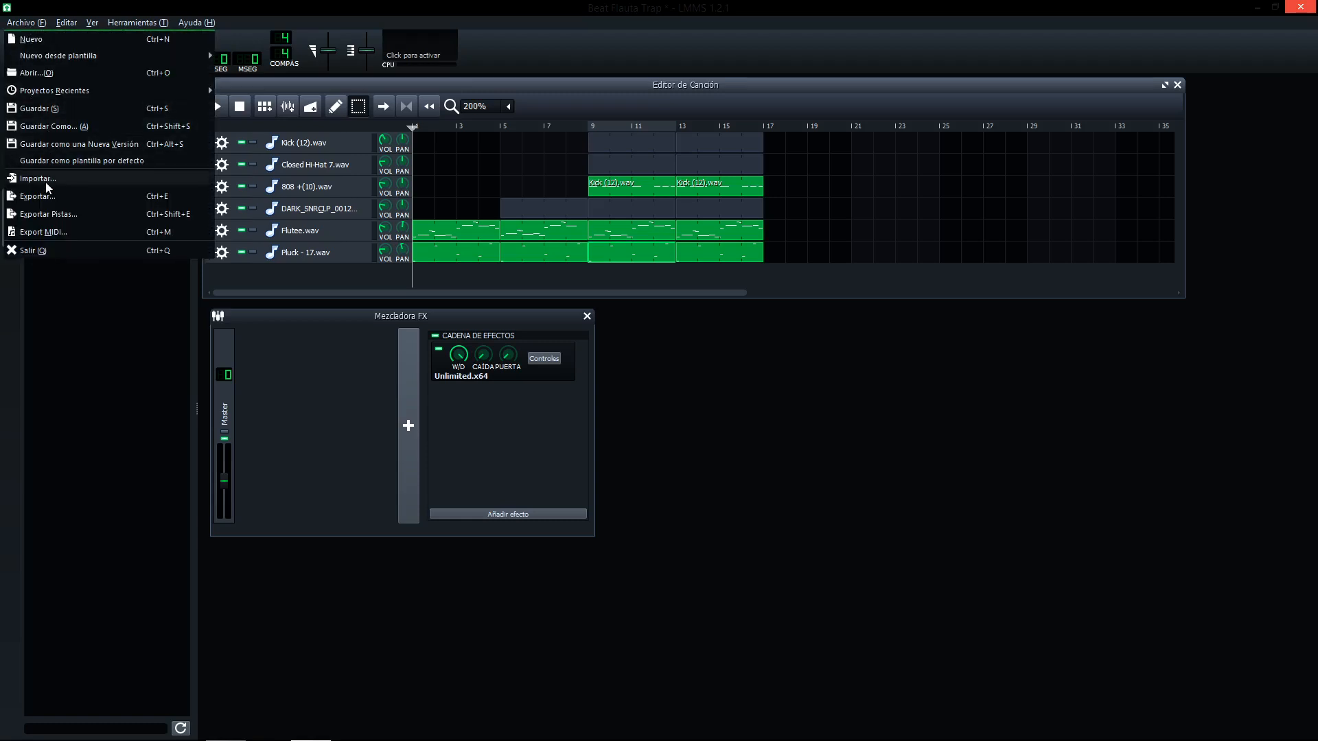
{"action": "left_click", "coordinate": [61, 196]}
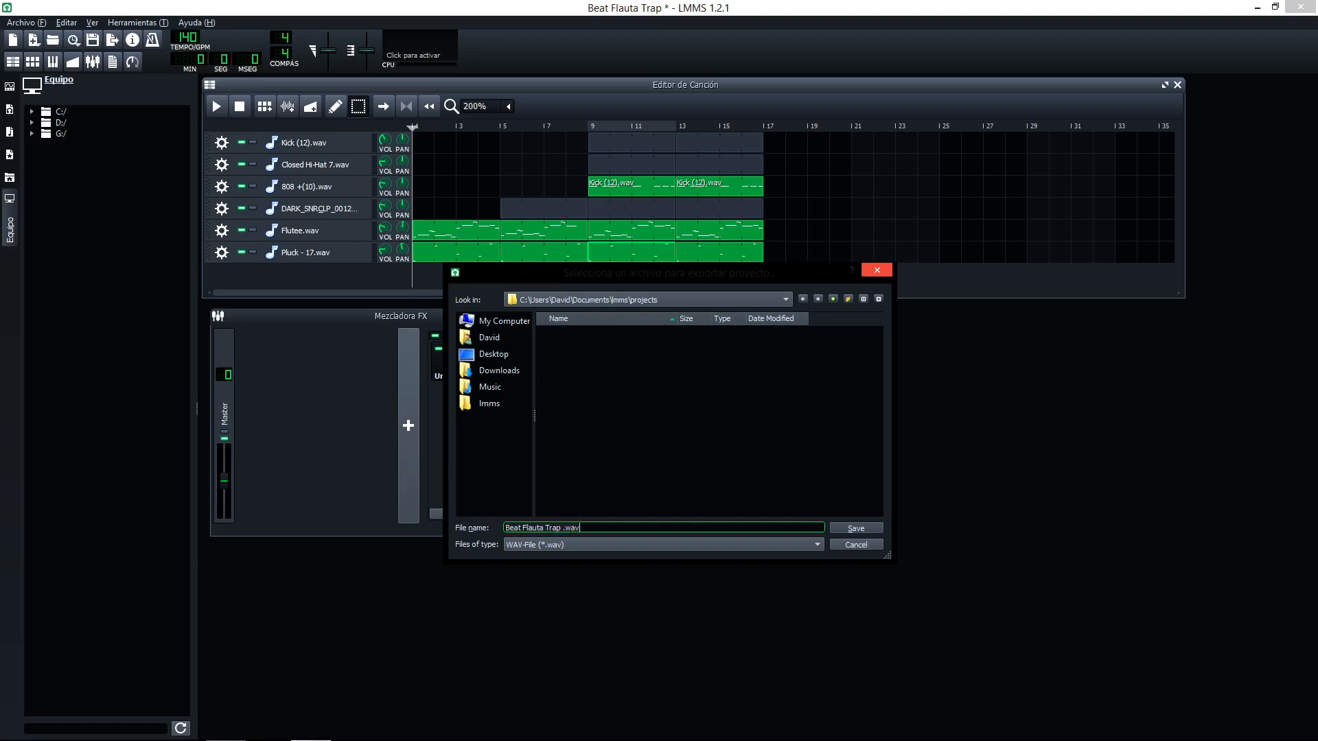
{"action": "left_click", "coordinate": [553, 544]}
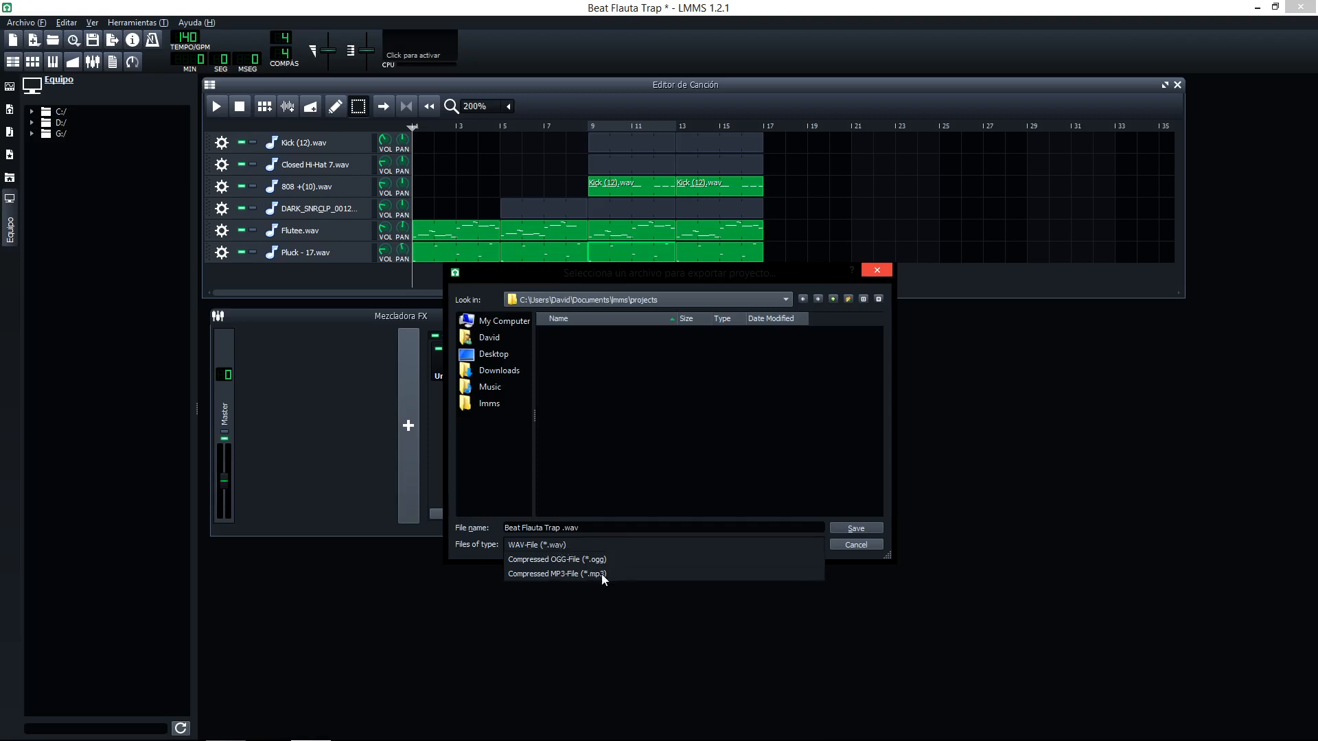
{"action": "left_click", "coordinate": [492, 555]}
{"action": "left_click", "coordinate": [571, 549]}
{"action": "left_click", "coordinate": [562, 546]}
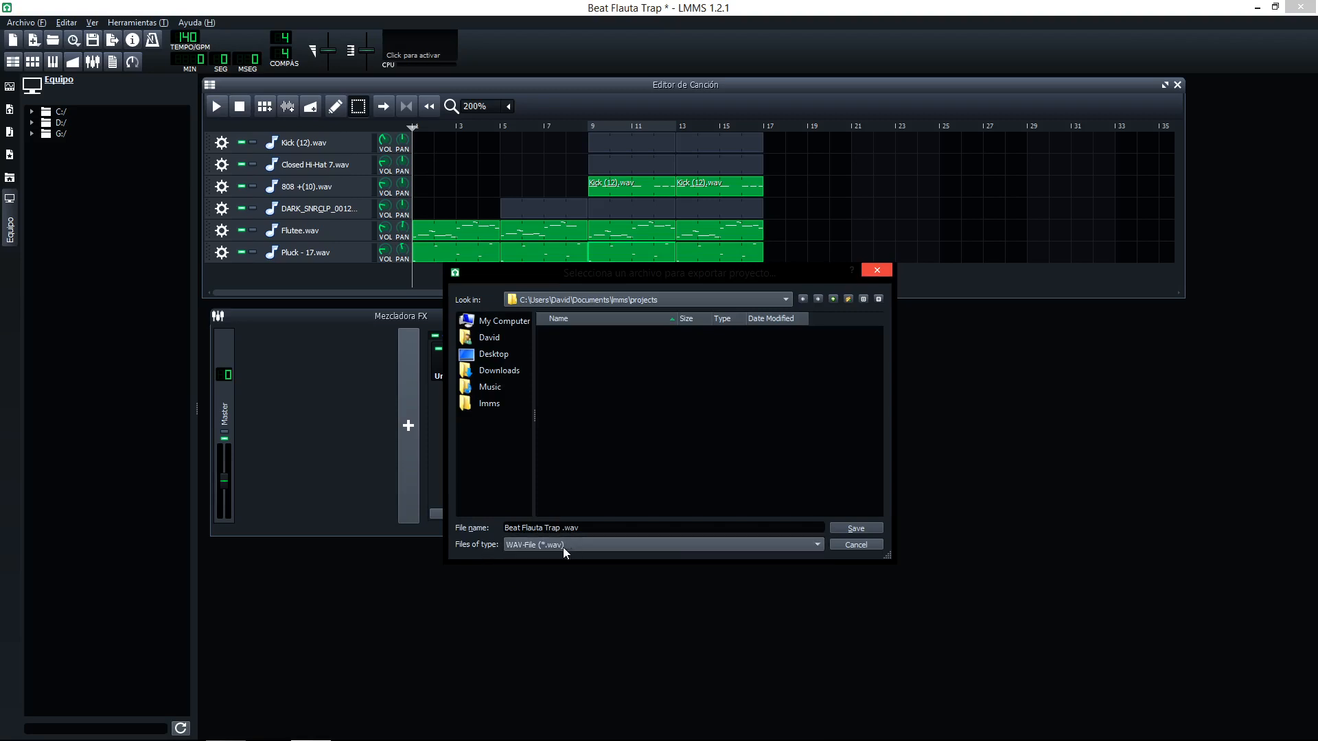
{"action": "left_click", "coordinate": [848, 526]}
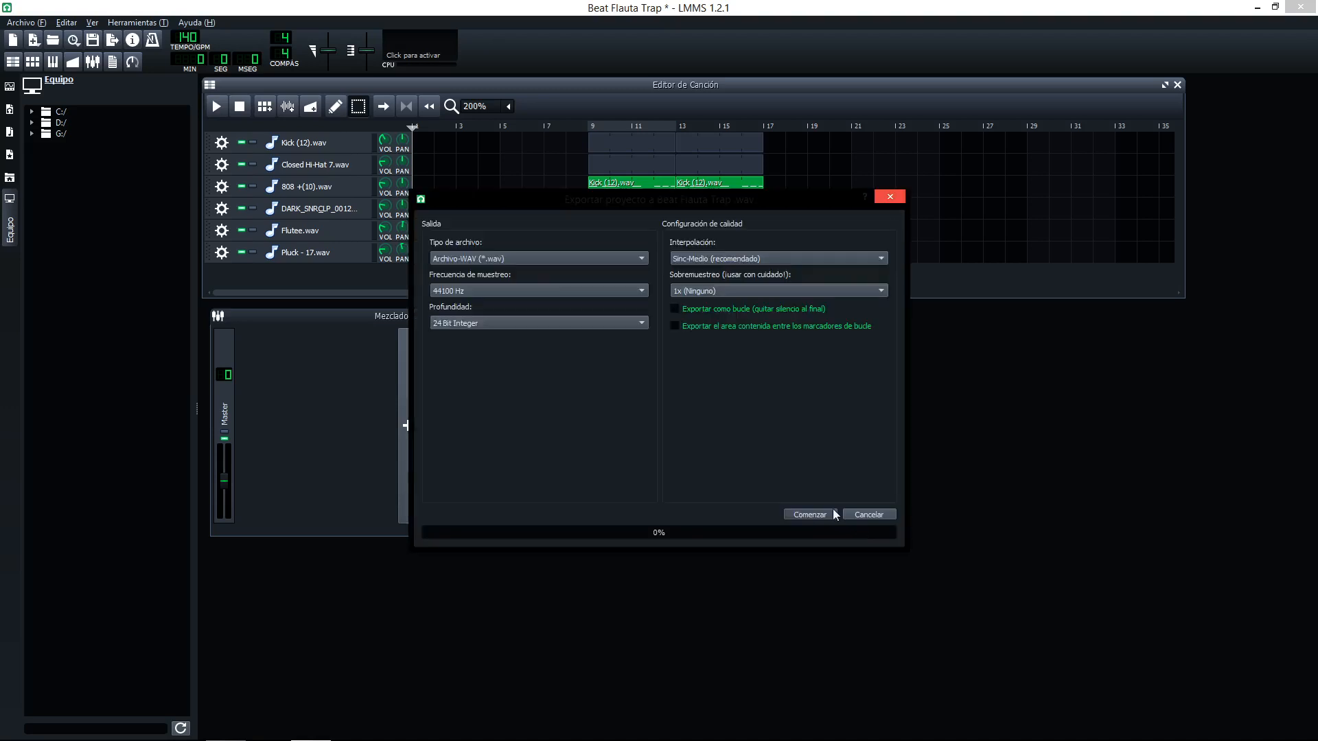
Step: Review the export file types and bit depths, keeping WAV as the file type and 24 Bit Integer as the depth
{"action": "left_click", "coordinate": [499, 258]}
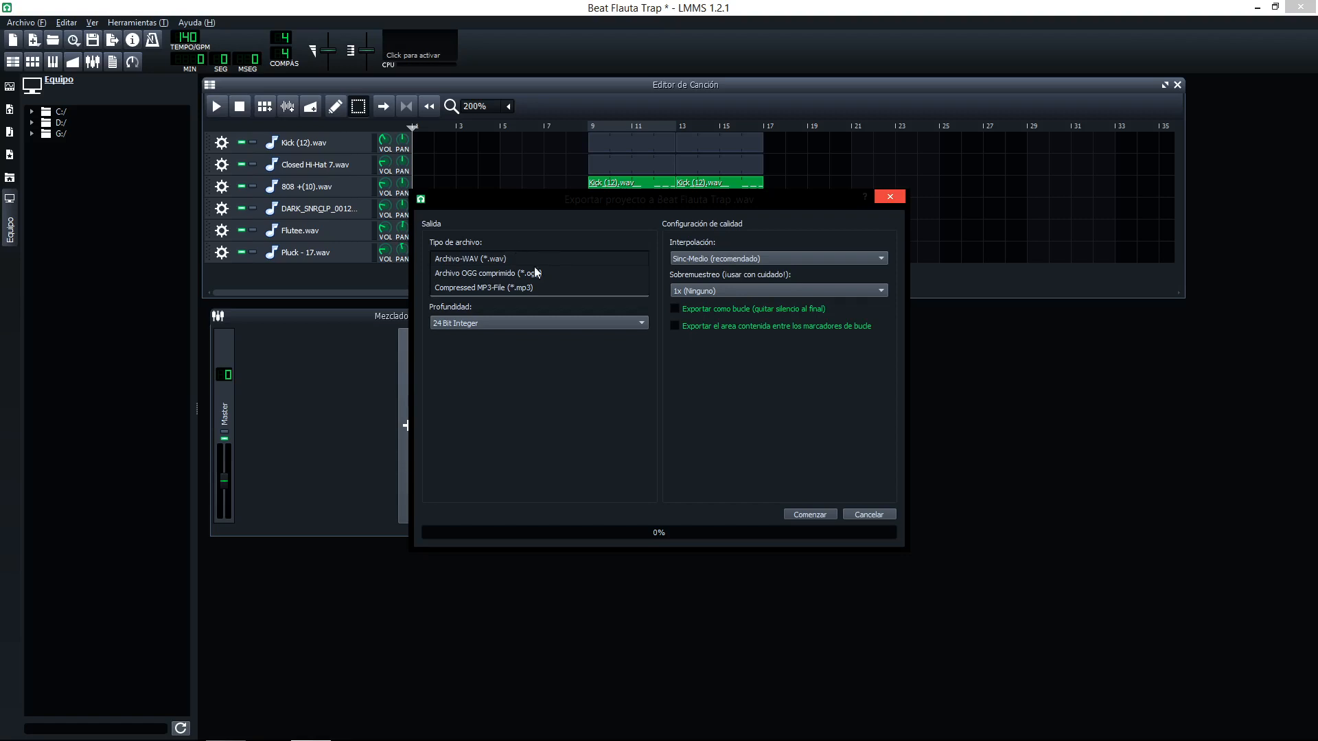
{"action": "left_click", "coordinate": [509, 261]}
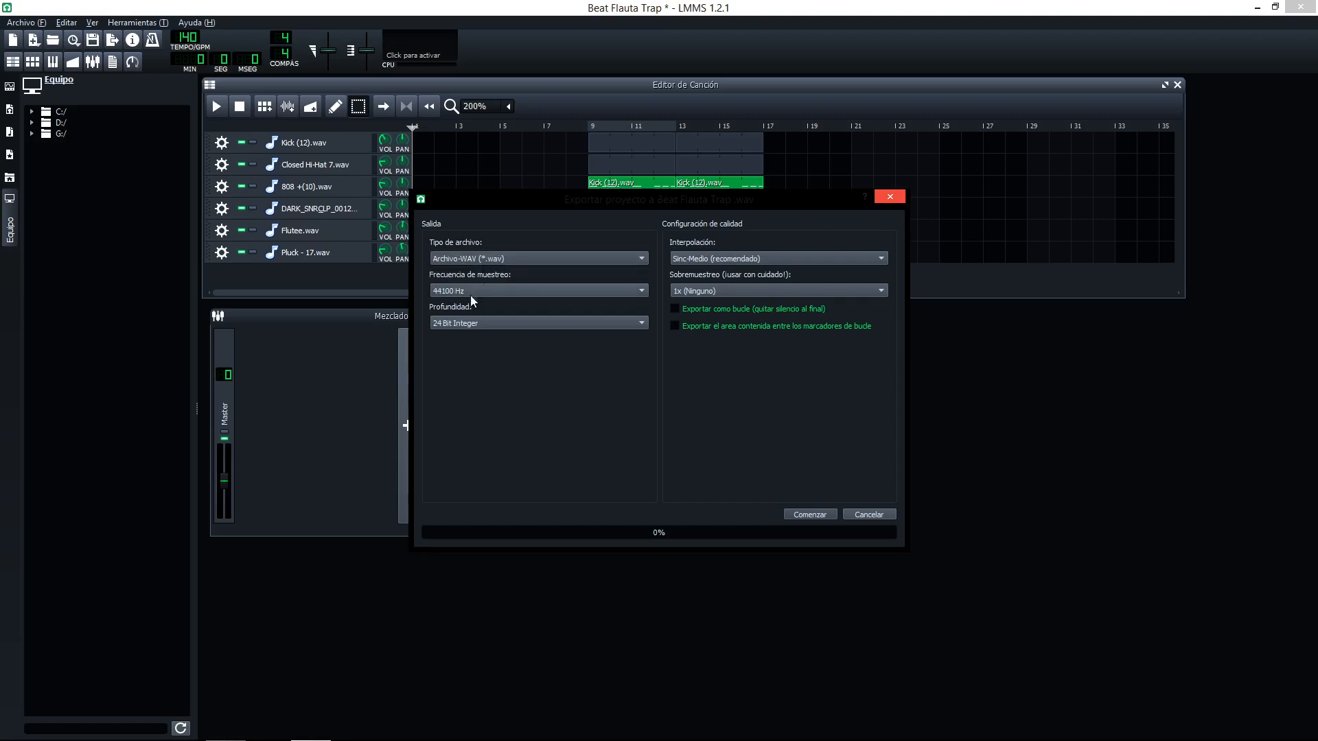
{"action": "left_click", "coordinate": [463, 323]}
{"action": "left_click", "coordinate": [451, 307]}
{"action": "left_click", "coordinate": [464, 321]}
{"action": "left_click", "coordinate": [461, 336]}
Step: Switch the export file type to Compressed MP3-File and set its bit rate to 320 KBit/s
{"action": "left_click", "coordinate": [495, 260]}
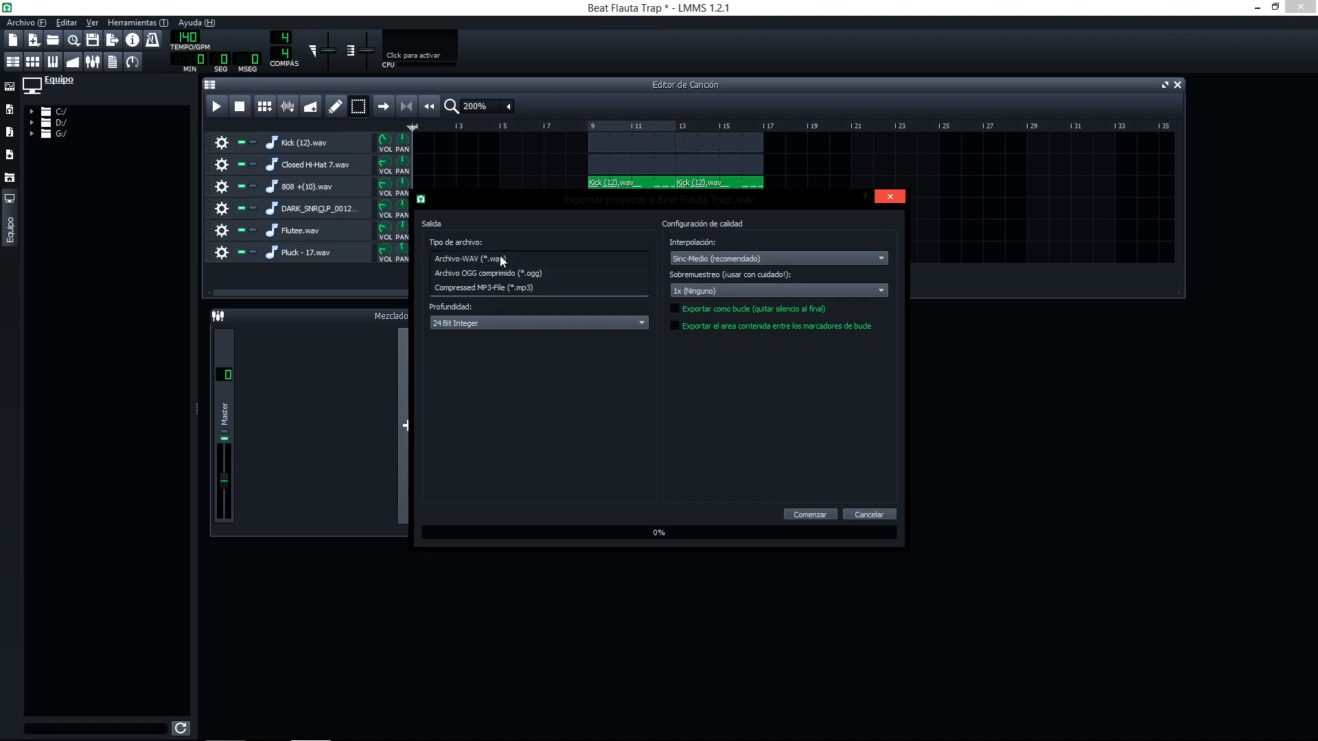
{"action": "left_click", "coordinate": [533, 290]}
{"action": "left_click", "coordinate": [474, 321]}
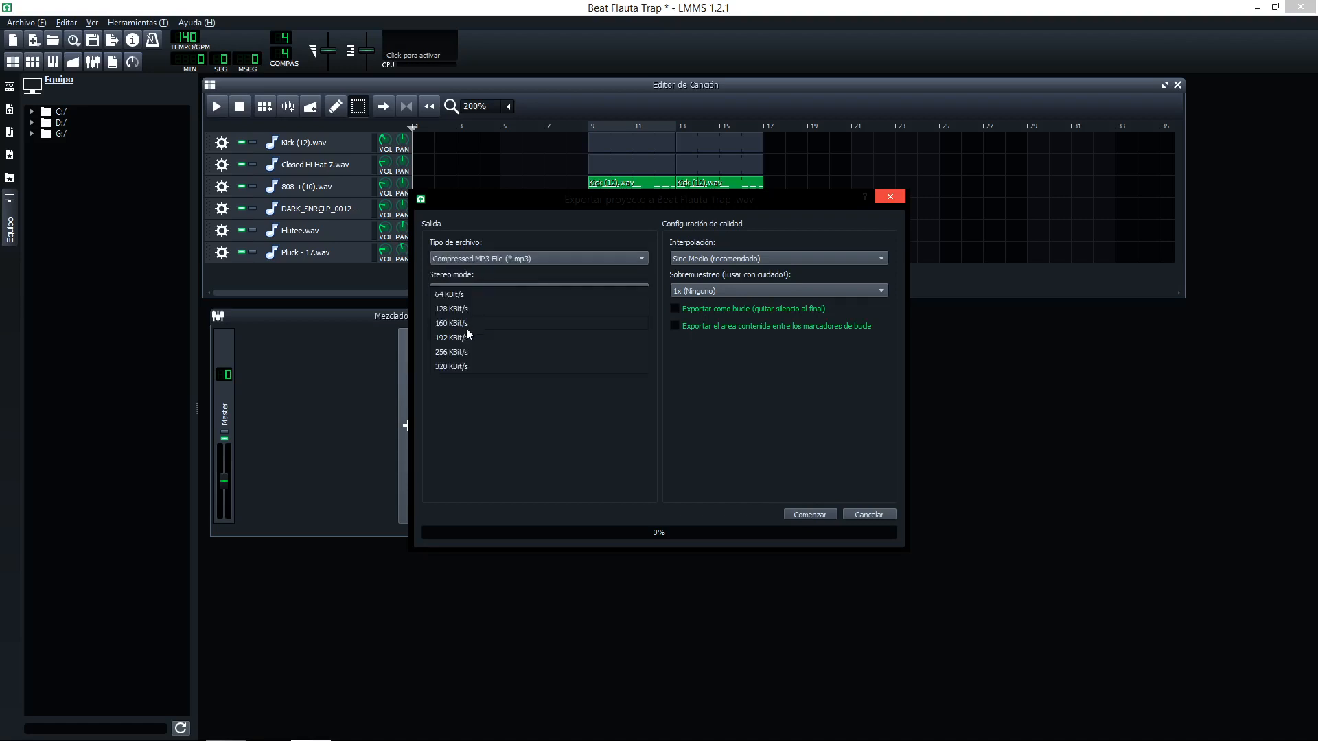
{"action": "left_click", "coordinate": [466, 367]}
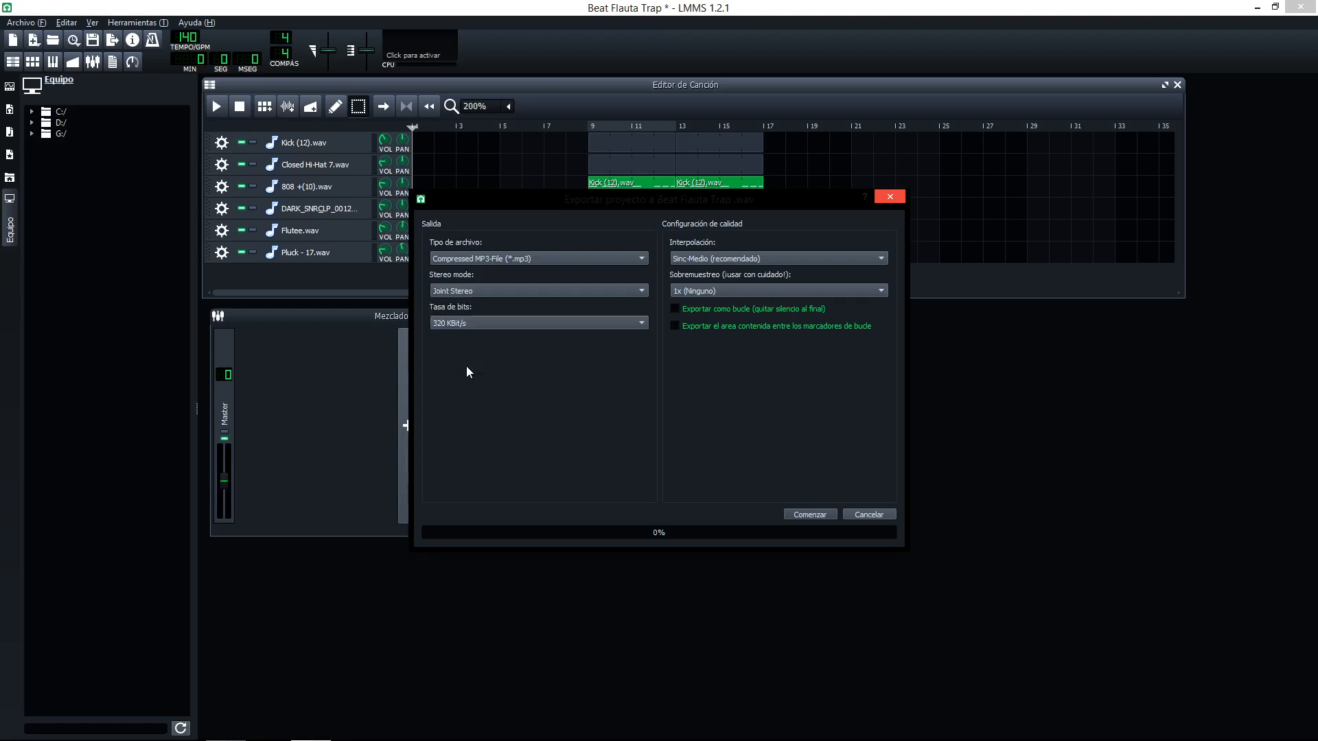
Step: Check the stereo mode choices for the MP3 export and cancel the project export
{"action": "left_click", "coordinate": [479, 290]}
{"action": "left_click", "coordinate": [453, 280]}
{"action": "left_click", "coordinate": [472, 294]}
{"action": "left_click", "coordinate": [475, 289]}
{"action": "left_click", "coordinate": [874, 514]}
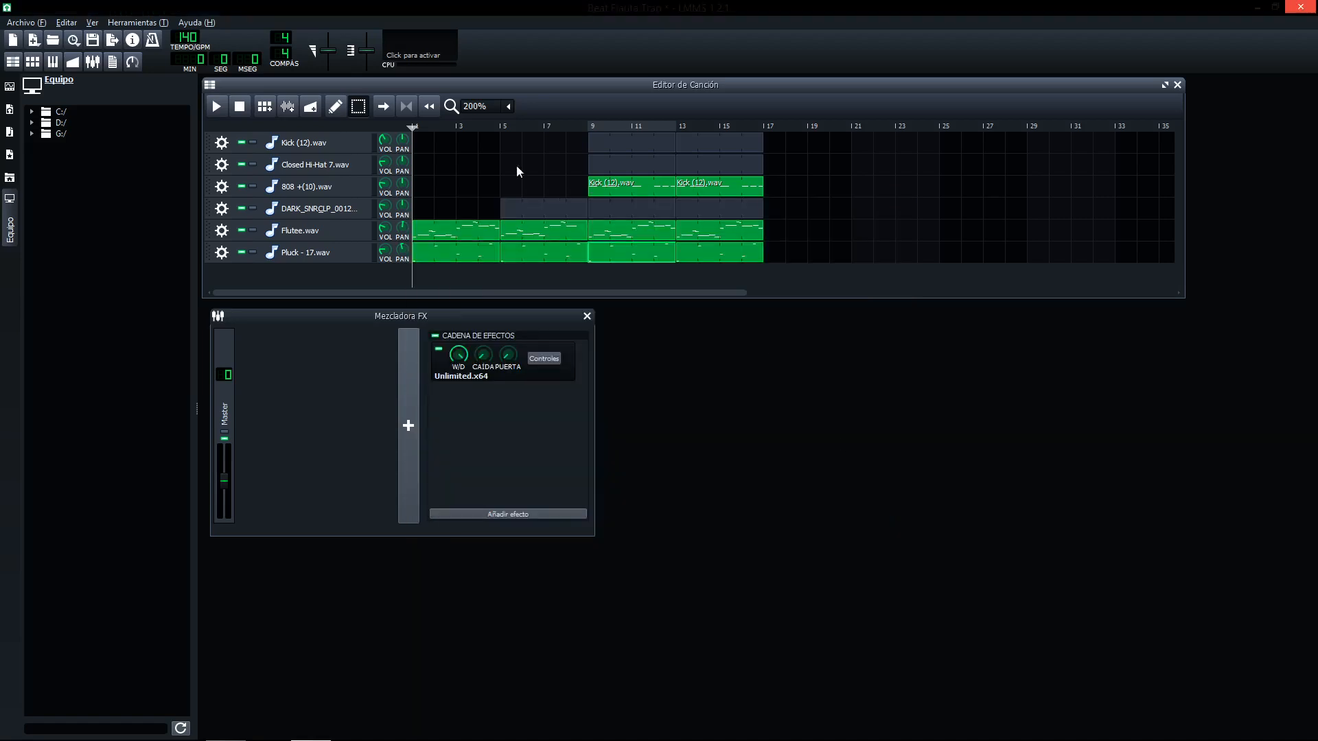
Step: Play the opening of the beat briefly from the first bar and stop playback
{"action": "left_click", "coordinate": [242, 107]}
{"action": "left_click", "coordinate": [216, 107]}
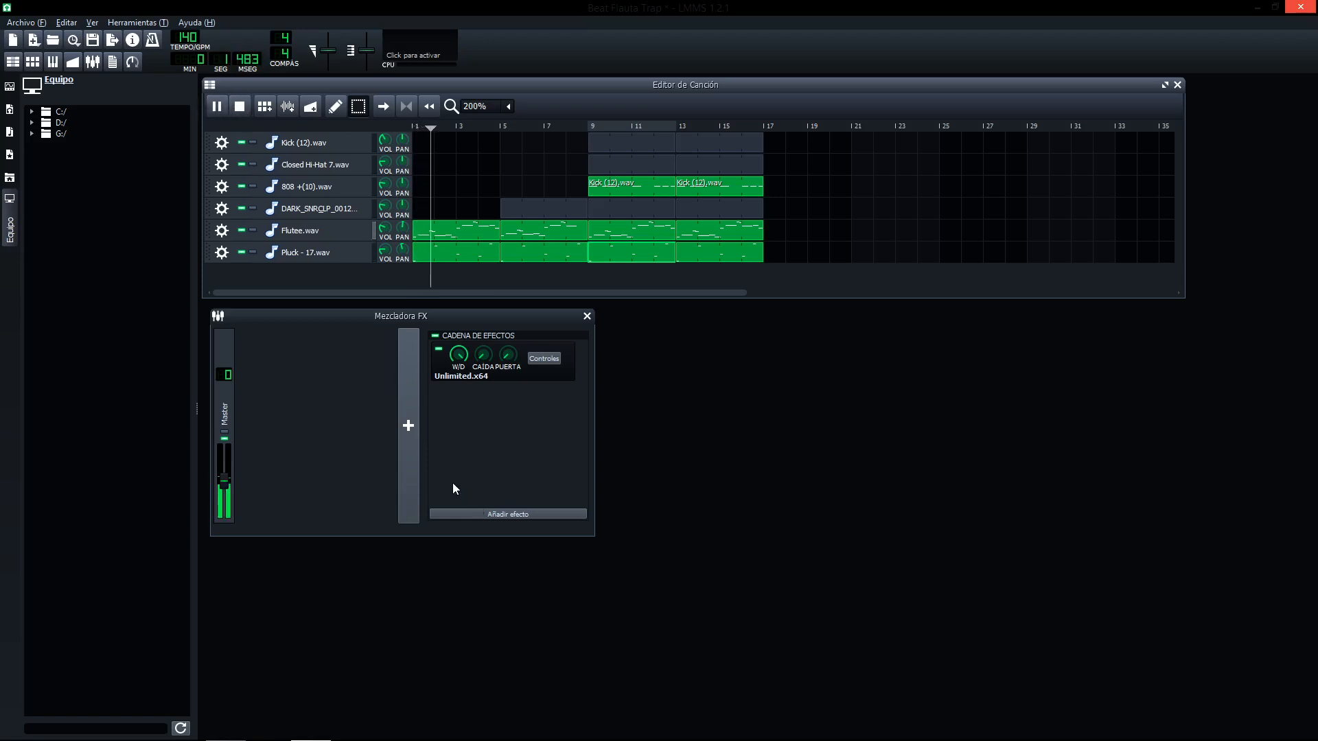
{"action": "left_click", "coordinate": [240, 107]}
Step: Open the Flutee.wav instrument, examine its effects chain, and close the instrument window
{"action": "left_click", "coordinate": [317, 229]}
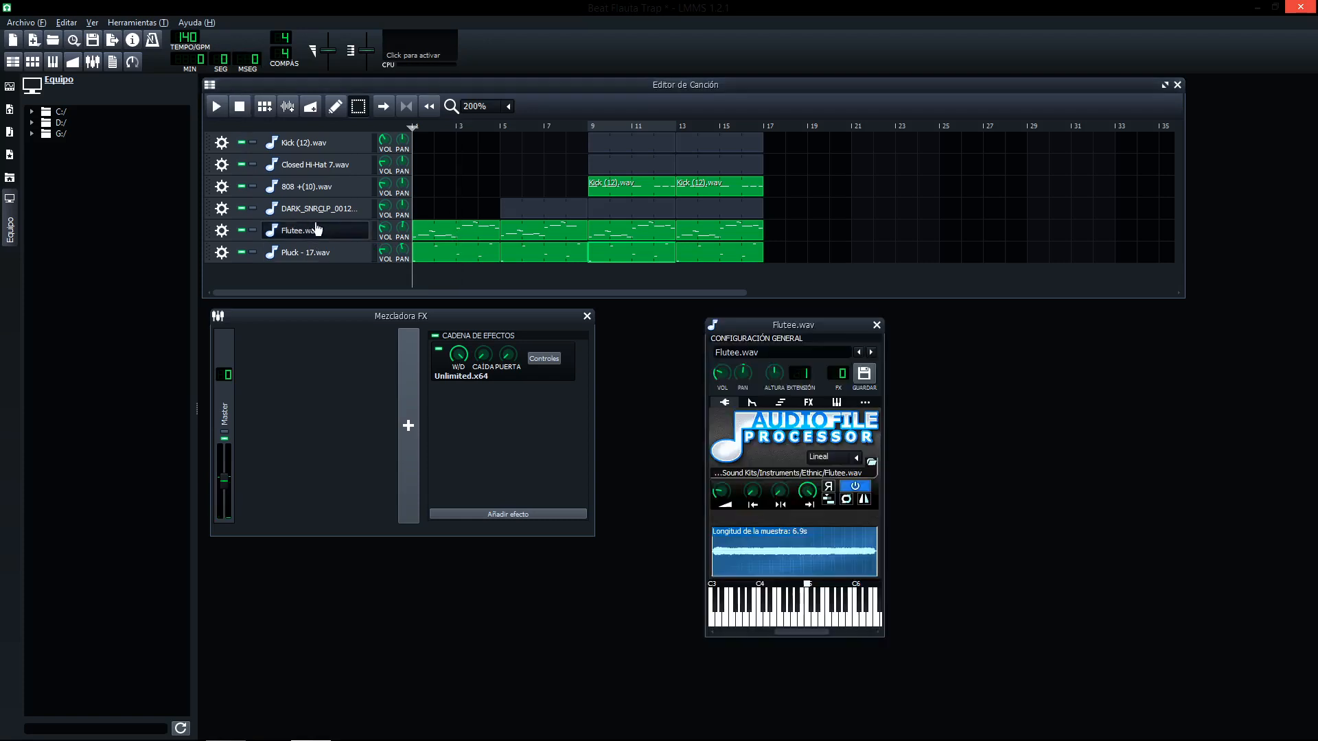
{"action": "left_click", "coordinate": [806, 404]}
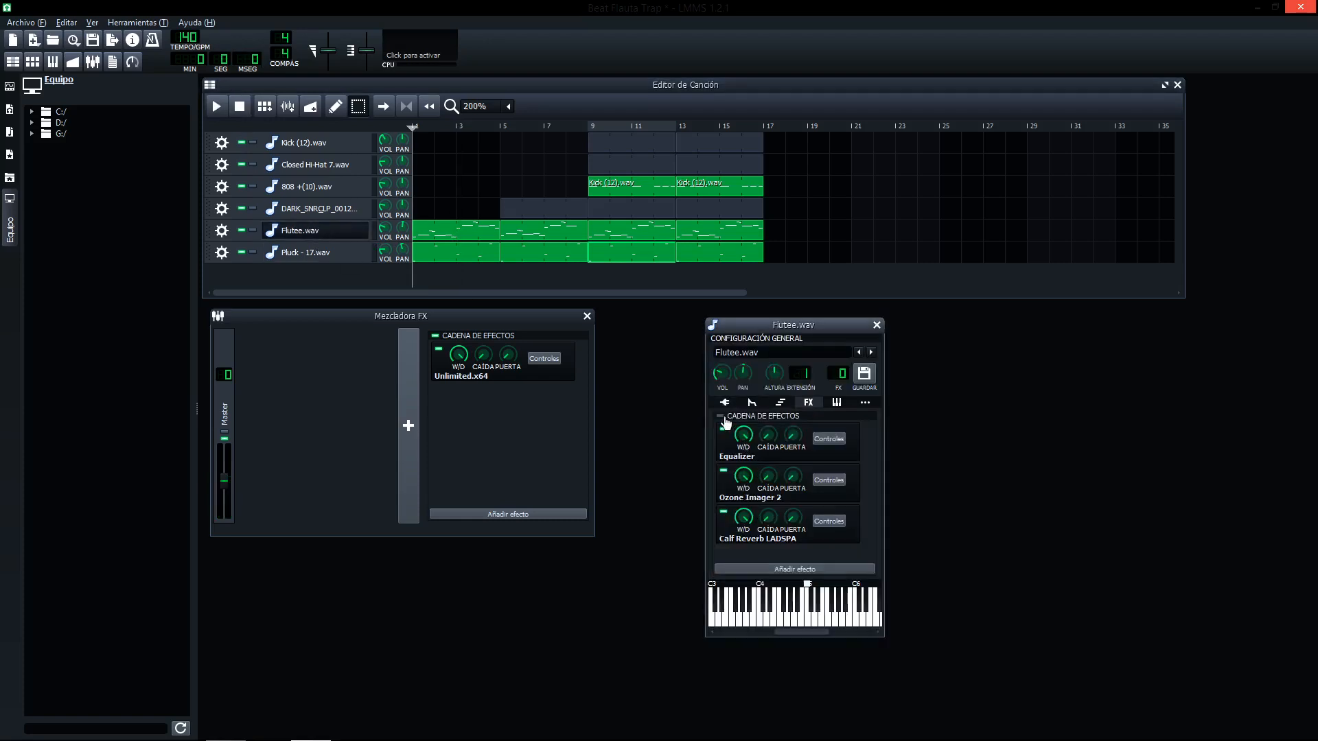
{"action": "left_click", "coordinate": [877, 324]}
Step: Play the full beat from the first bar and switch to OBS while it is playing
{"action": "left_click", "coordinate": [223, 107]}
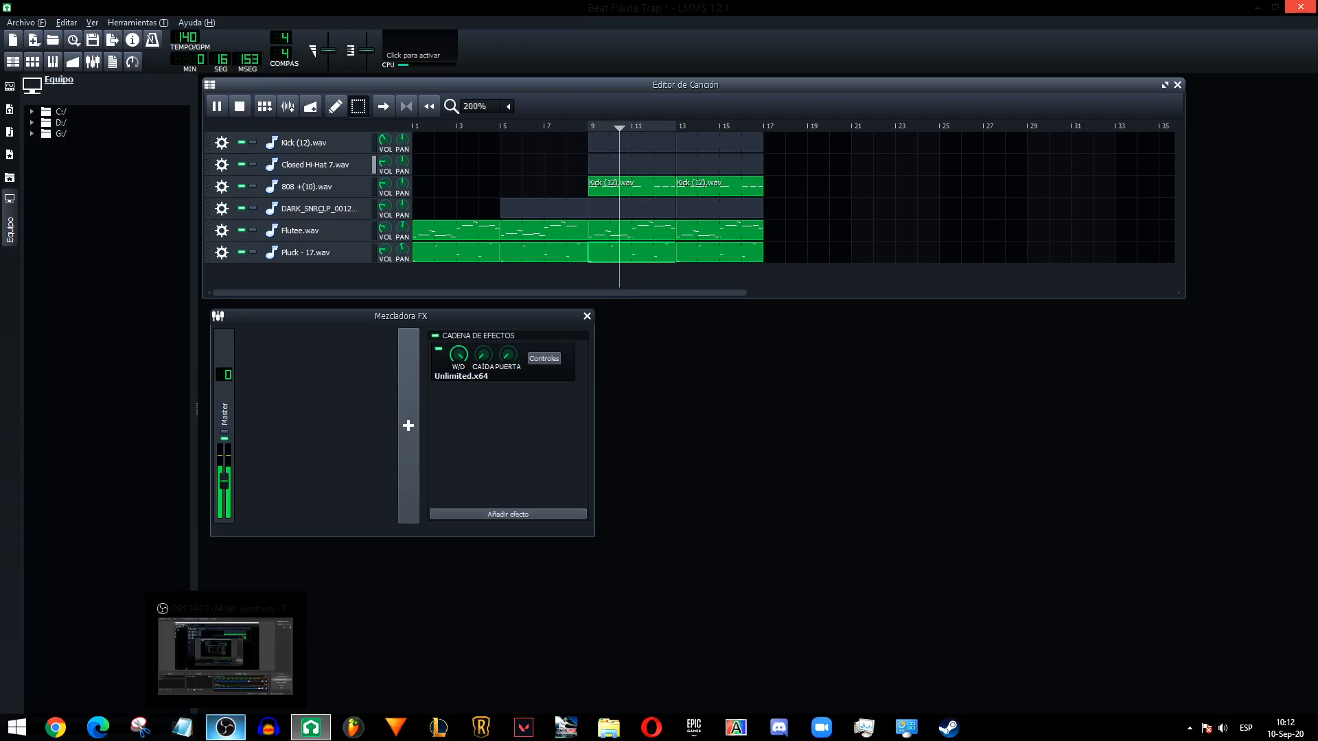
{"action": "left_click", "coordinate": [225, 727]}
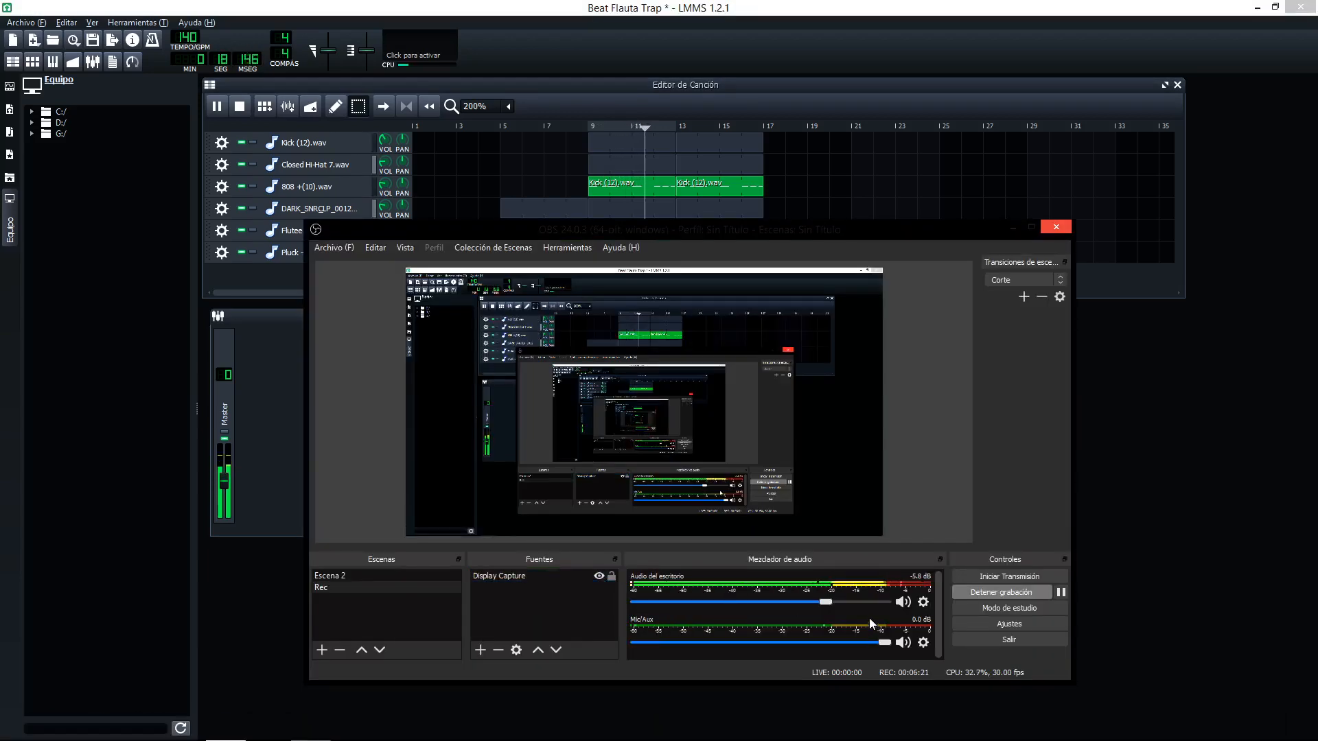